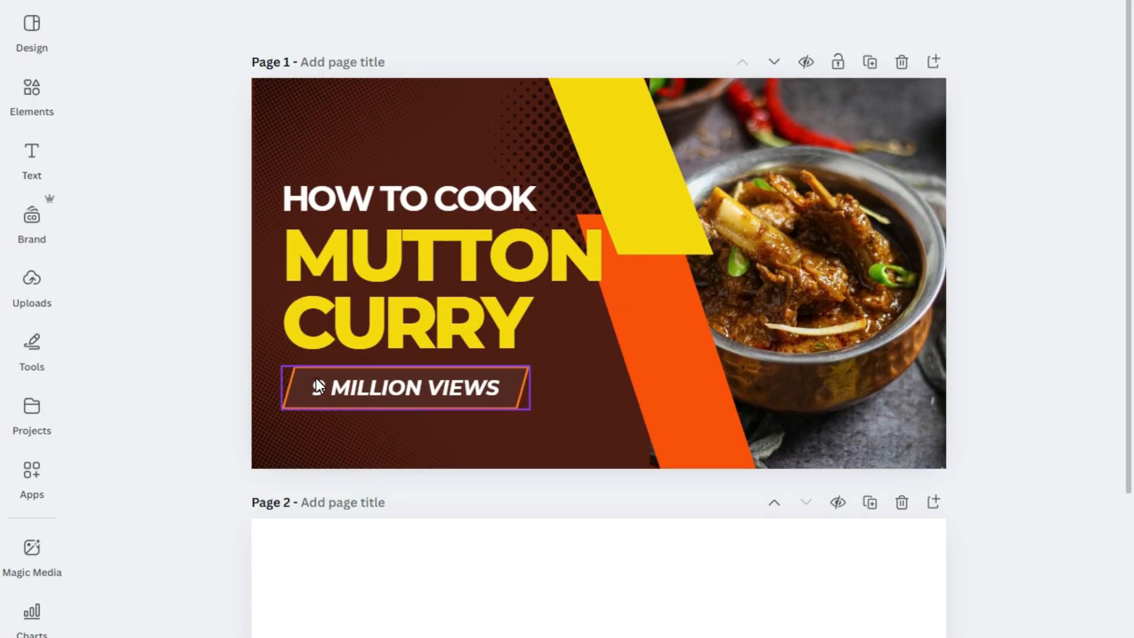
Step: Set the background colour of the blank page 2 to the dark brown used on page 1
{"action": "scroll", "coordinate": [316, 385], "scroll_direction": "down", "scroll_amount": 3}
{"action": "scroll", "coordinate": [229, 460], "scroll_direction": "down", "scroll_amount": 1}
{"action": "scroll", "coordinate": [226, 452], "scroll_direction": "up", "scroll_amount": 1}
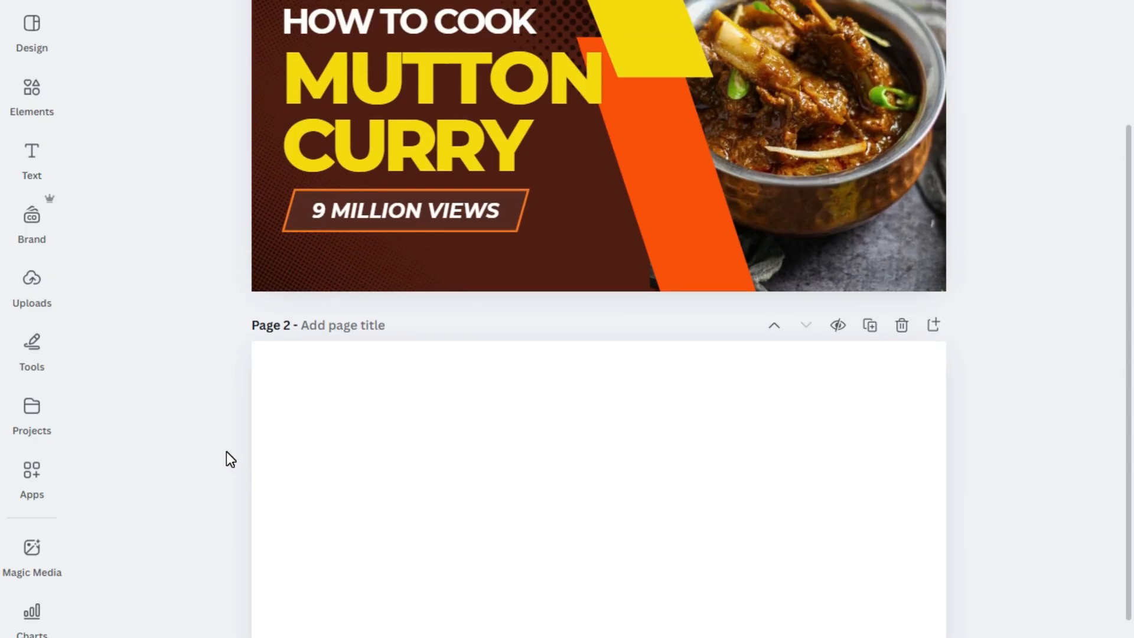
{"action": "scroll", "coordinate": [313, 482], "scroll_direction": "down", "scroll_amount": 2}
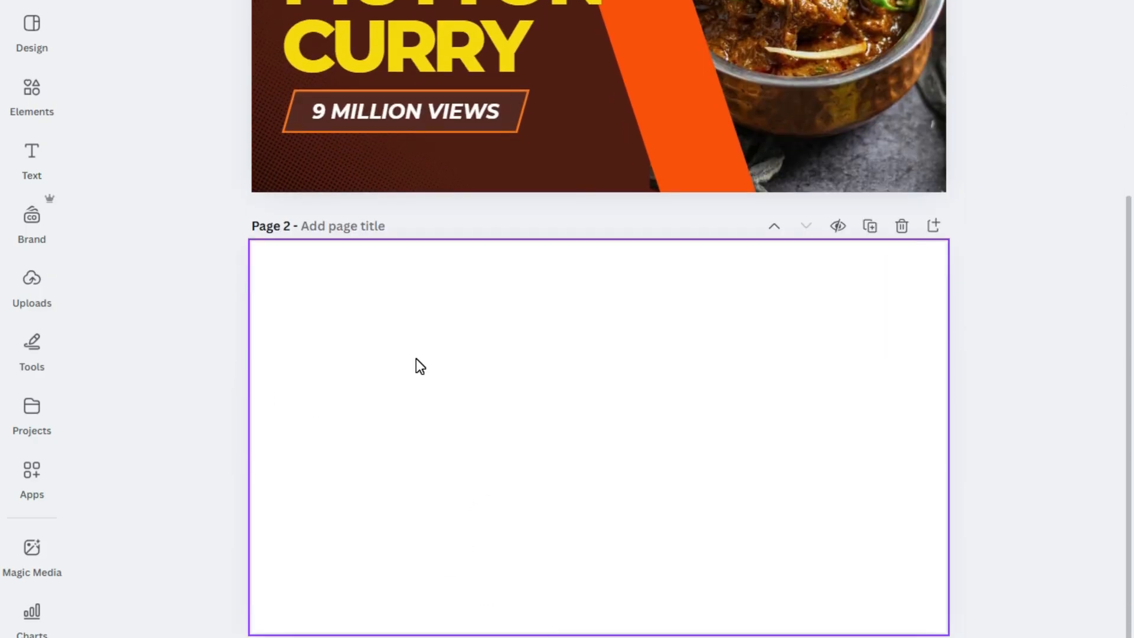
{"action": "scroll", "coordinate": [415, 359], "scroll_direction": "up", "scroll_amount": 4}
{"action": "left_click", "coordinate": [444, 551]}
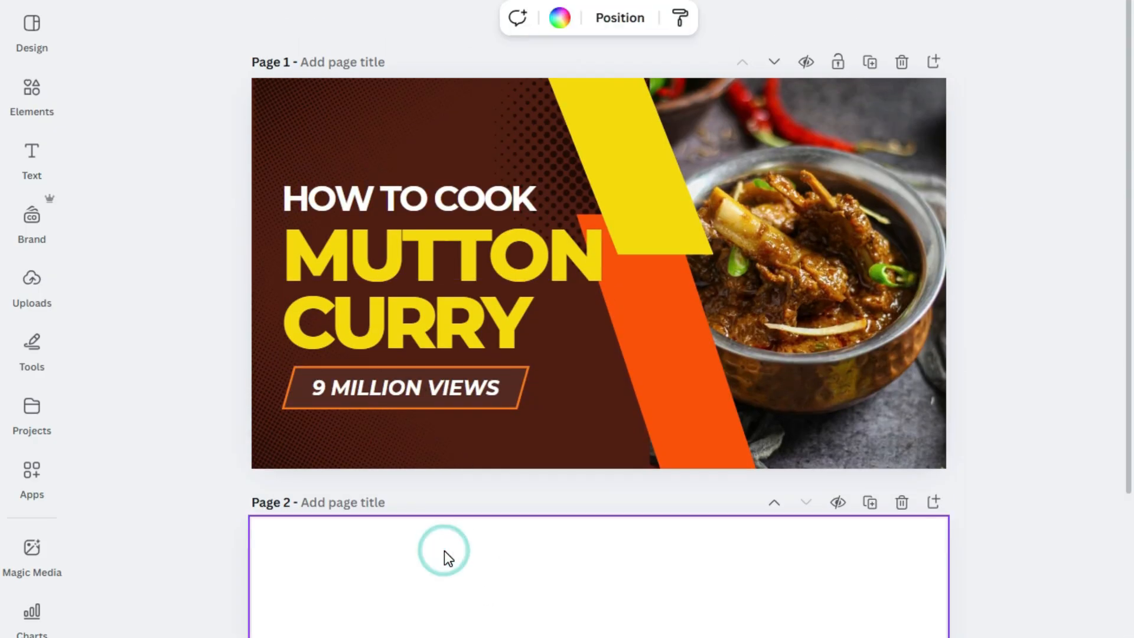
{"action": "left_click", "coordinate": [570, 28]}
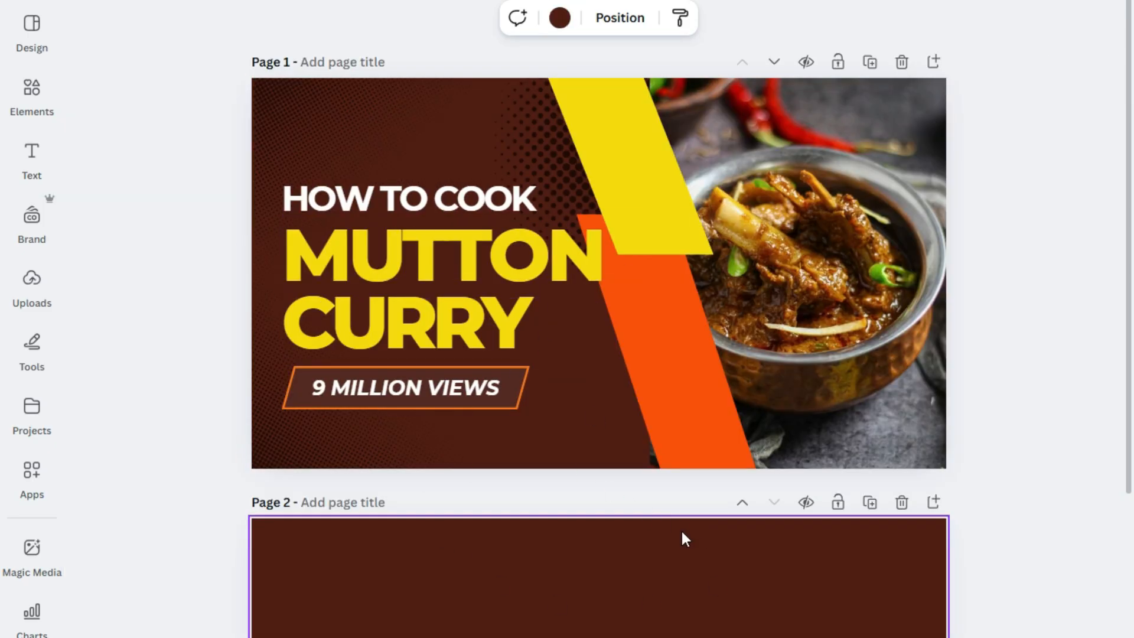
Step: Open the info of the dotted graphic in page 1's upper-left corner and copy its title, Dot Pattern
{"action": "scroll", "coordinate": [465, 439], "scroll_direction": "down", "scroll_amount": 2}
{"action": "scroll", "coordinate": [452, 428], "scroll_direction": "up", "scroll_amount": 2}
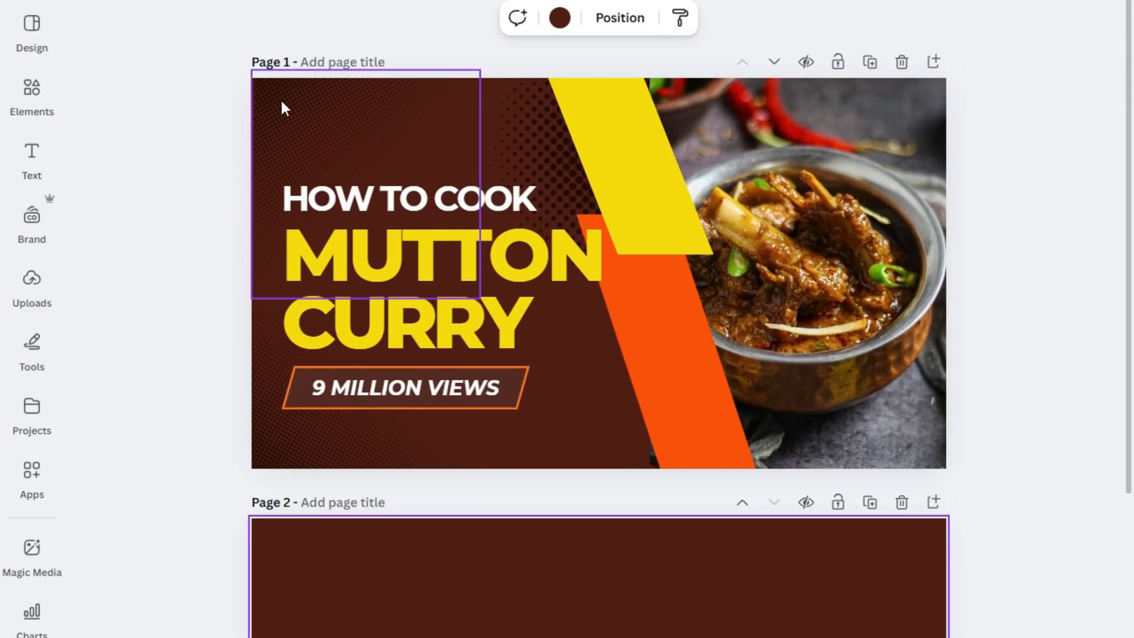
{"action": "left_click", "coordinate": [286, 105]}
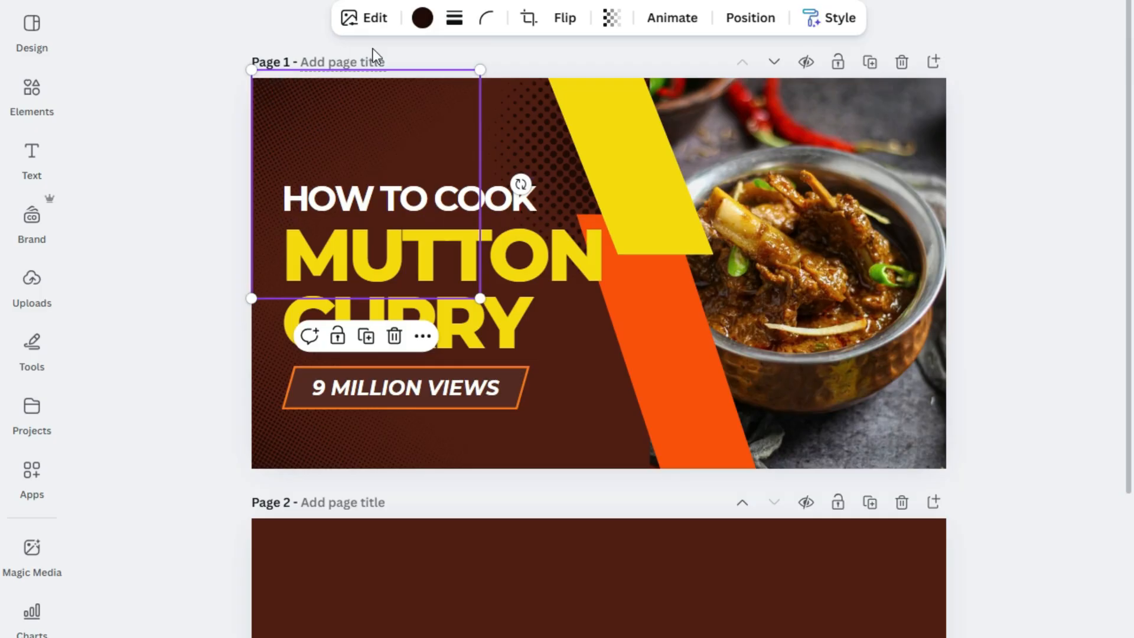
{"action": "right_click", "coordinate": [327, 115]}
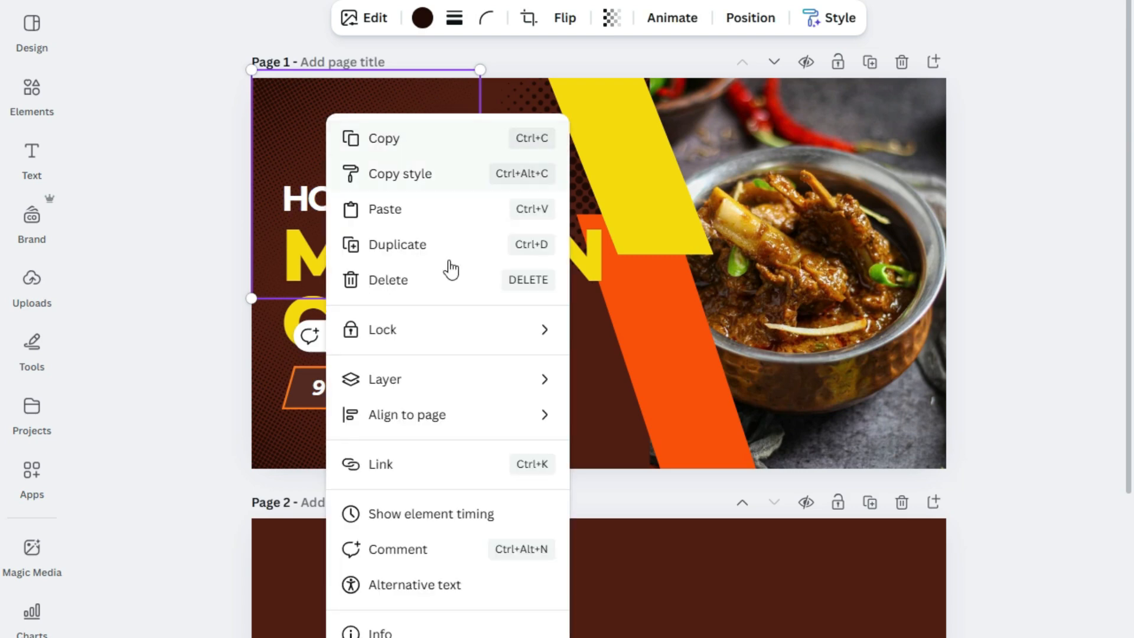
{"action": "left_click", "coordinate": [412, 632]}
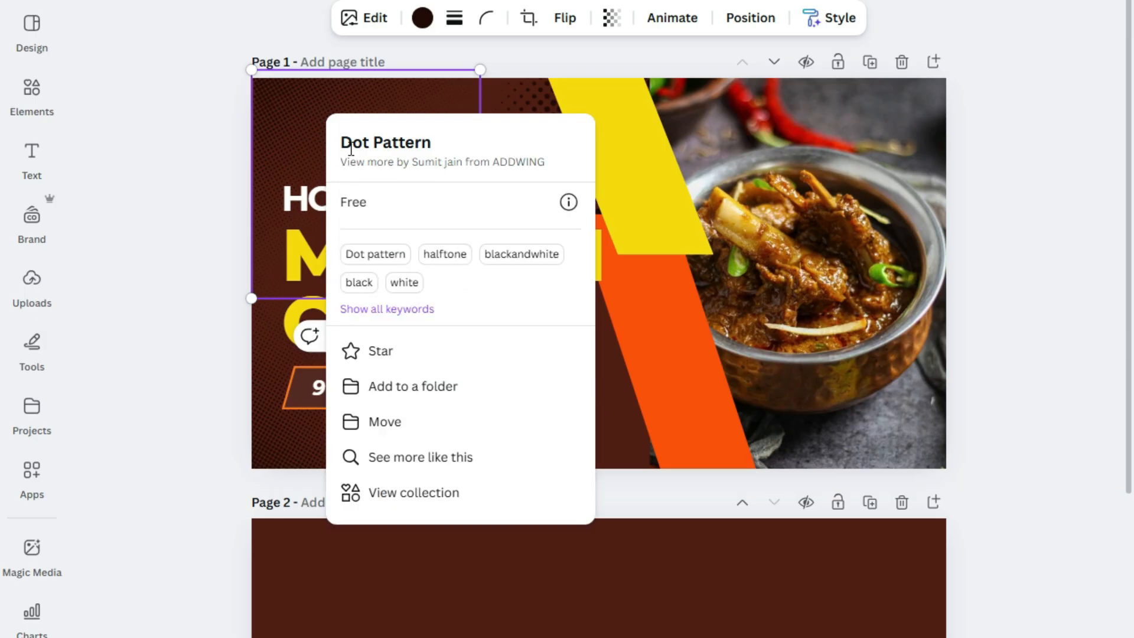
{"action": "left_click_drag", "start_coordinate": [345, 143], "coordinate": [454, 145]}
{"action": "key", "text": "ctrl+c"}
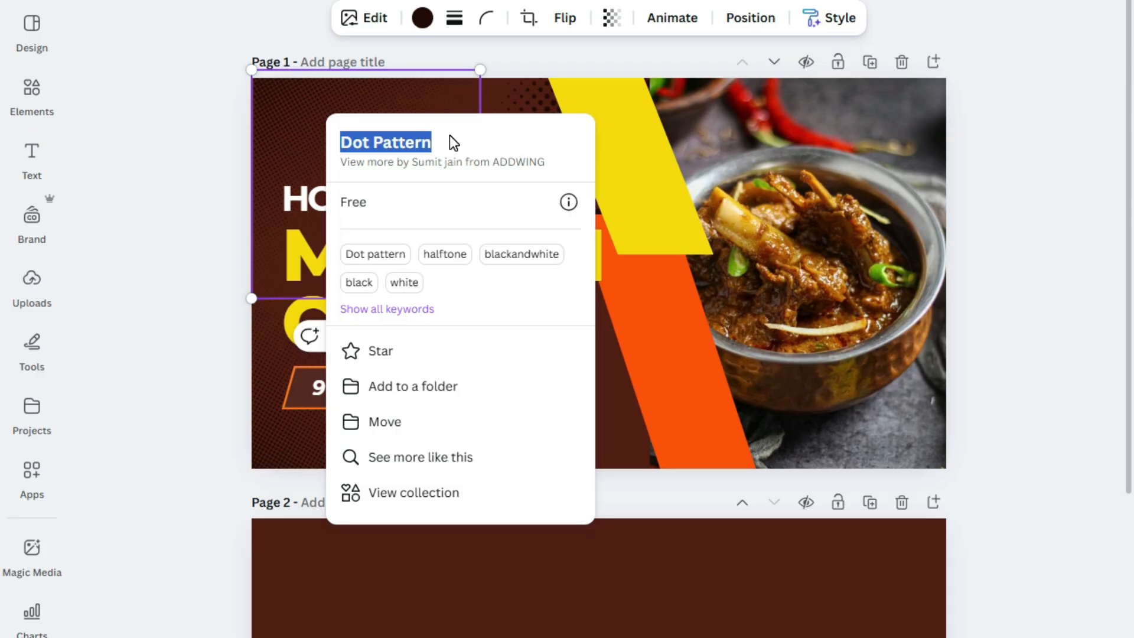
Step: Search the elements for "Dot Pattern" and show all matching graphics
{"action": "left_click", "coordinate": [149, 142]}
{"action": "left_click", "coordinate": [27, 89]}
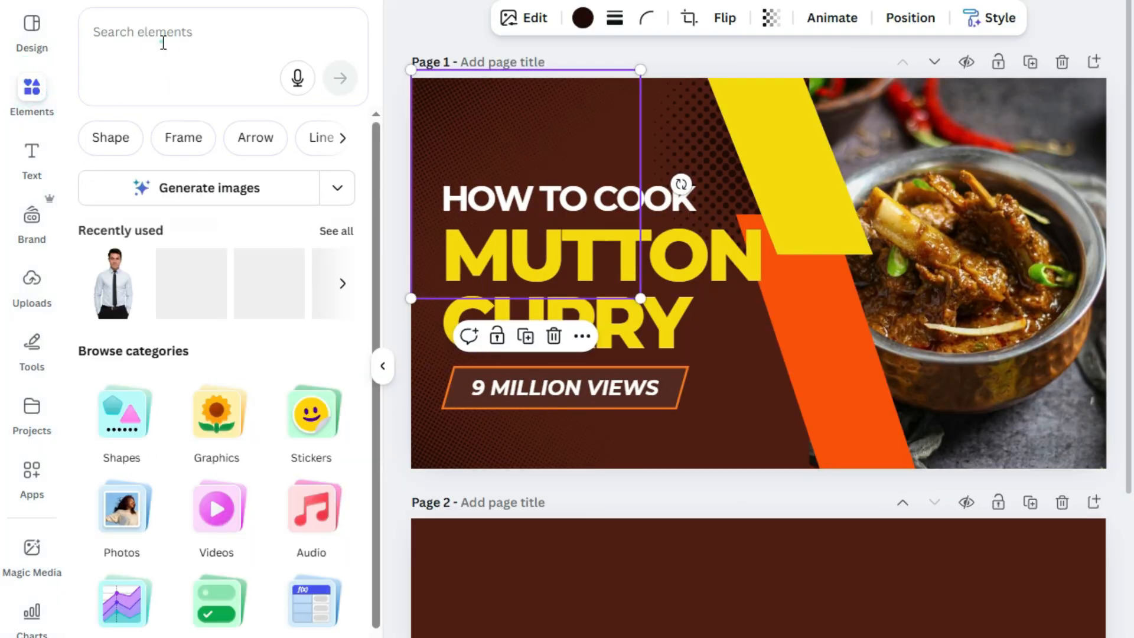
{"action": "left_click", "coordinate": [160, 38]}
{"action": "key", "text": "ctrl+v"}
{"action": "left_click", "coordinate": [340, 78]}
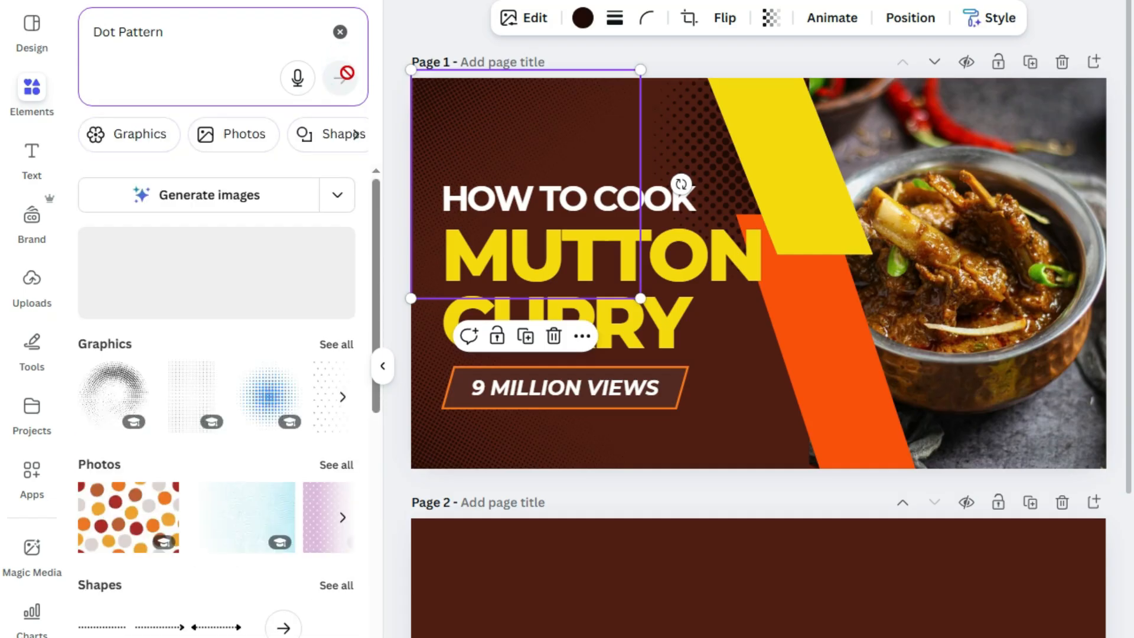
{"action": "left_click", "coordinate": [336, 346]}
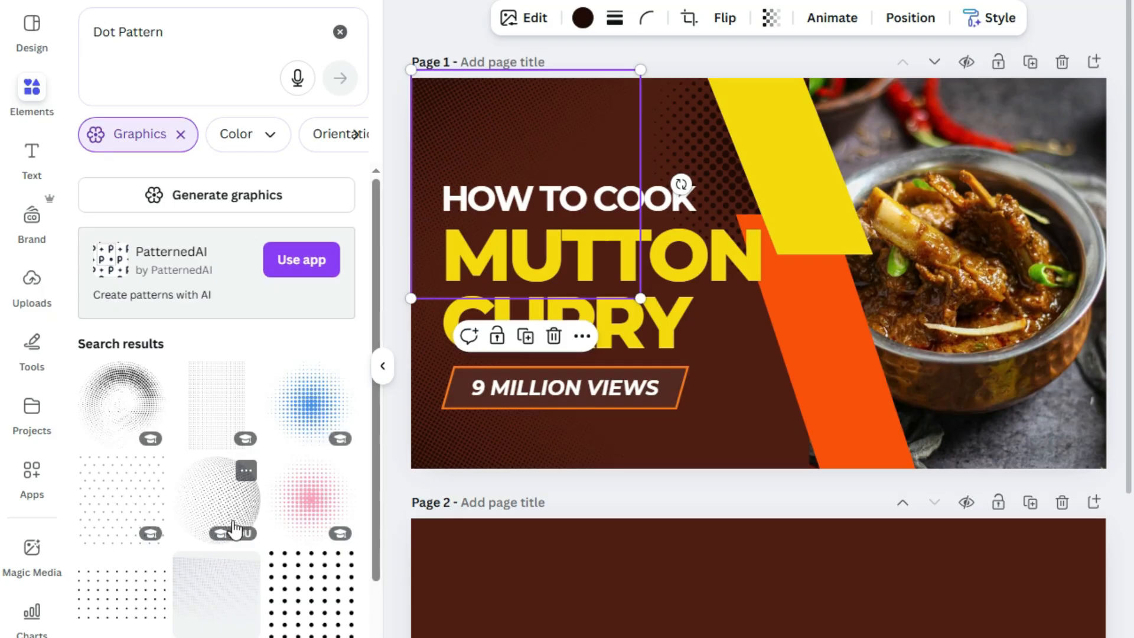
Step: Insert the black halftone graphic whose dots fade out from one corner and move it onto page 2
{"action": "scroll", "coordinate": [233, 520], "scroll_direction": "down", "scroll_amount": 7}
{"action": "left_click", "coordinate": [226, 453]}
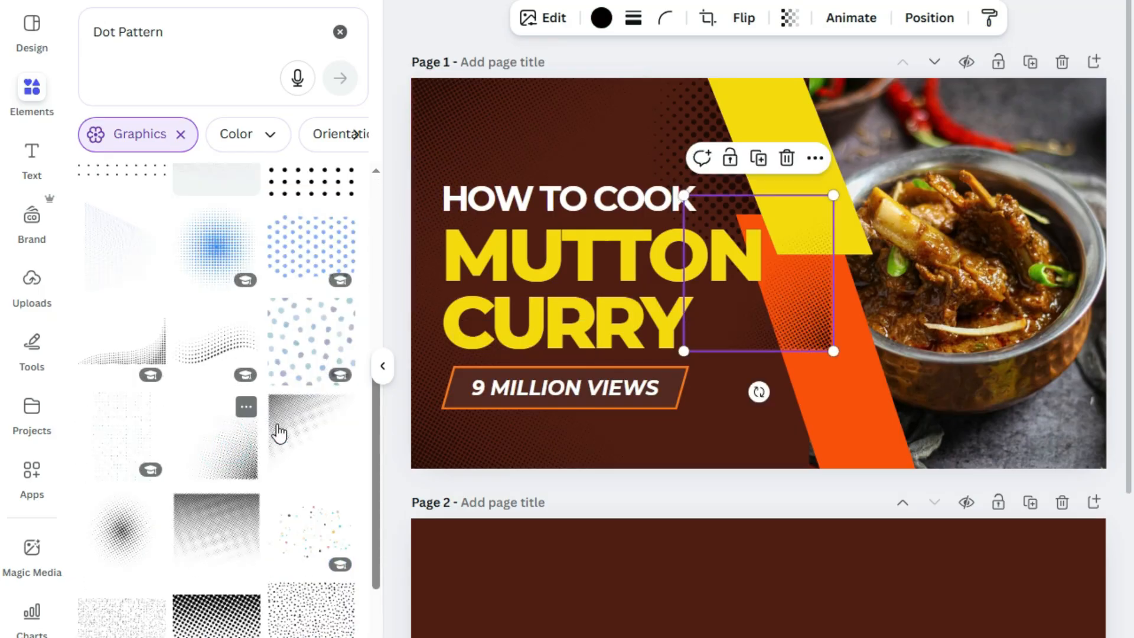
{"action": "left_click_drag", "start_coordinate": [746, 330], "coordinate": [647, 486]}
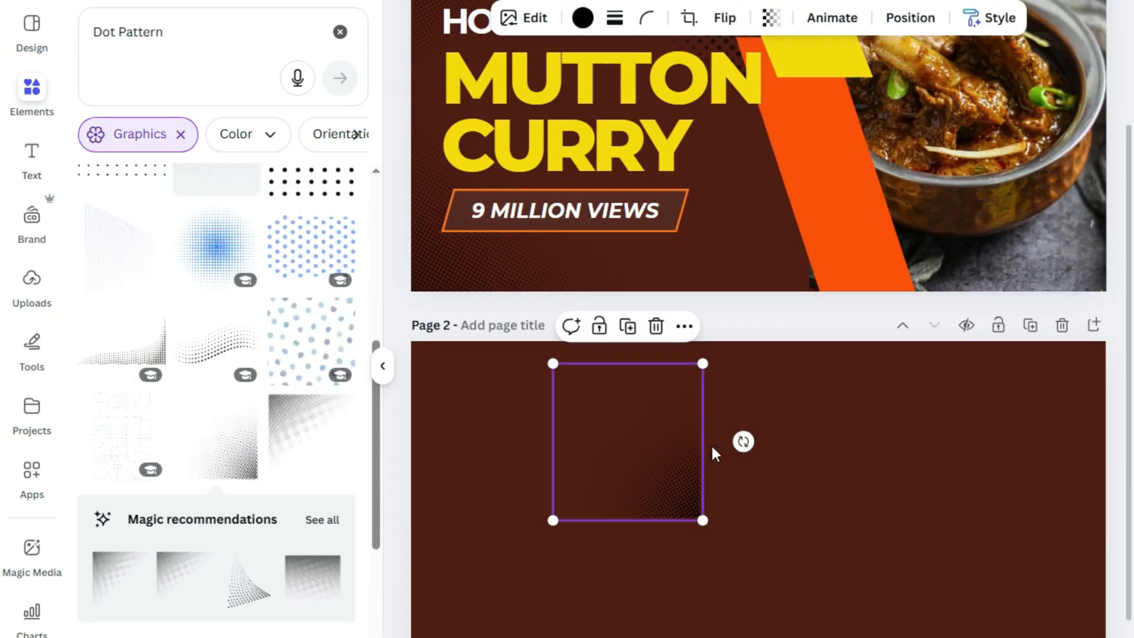
Step: Rotate the halftone graphic half a turn, align it to page 2's top-left corner and enlarge it to nearly half the page width
{"action": "left_click_drag", "start_coordinate": [743, 441], "coordinate": [632, 580]}
{"action": "scroll", "coordinate": [635, 581], "scroll_direction": "up", "scroll_amount": 3}
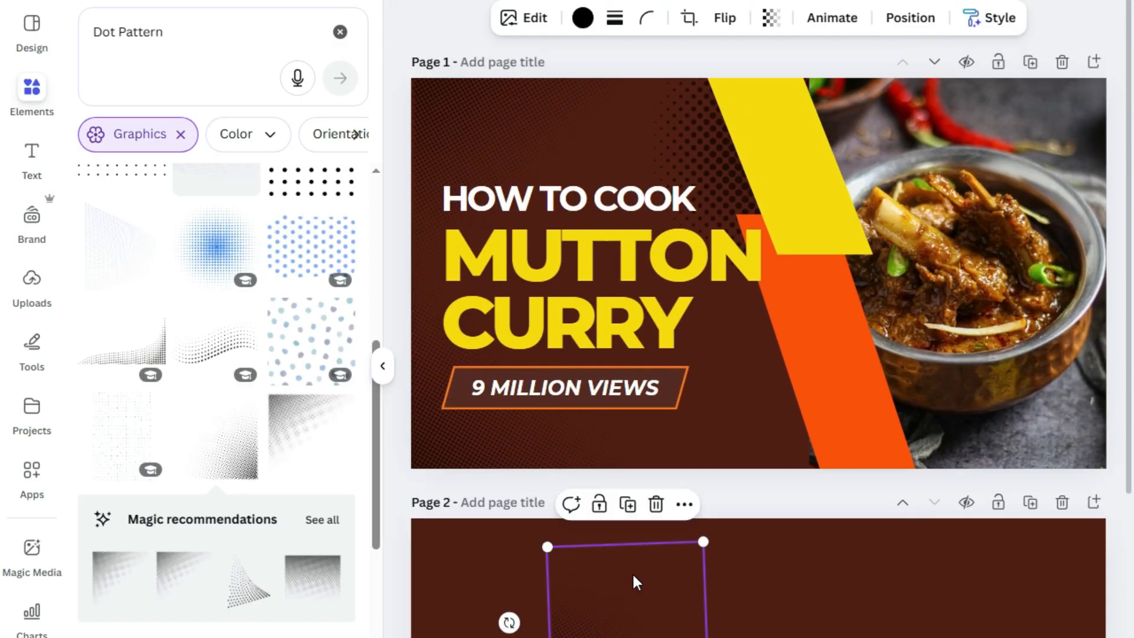
{"action": "scroll", "coordinate": [631, 572], "scroll_direction": "down", "scroll_amount": 3}
{"action": "left_click_drag", "start_coordinate": [503, 446], "coordinate": [579, 334]}
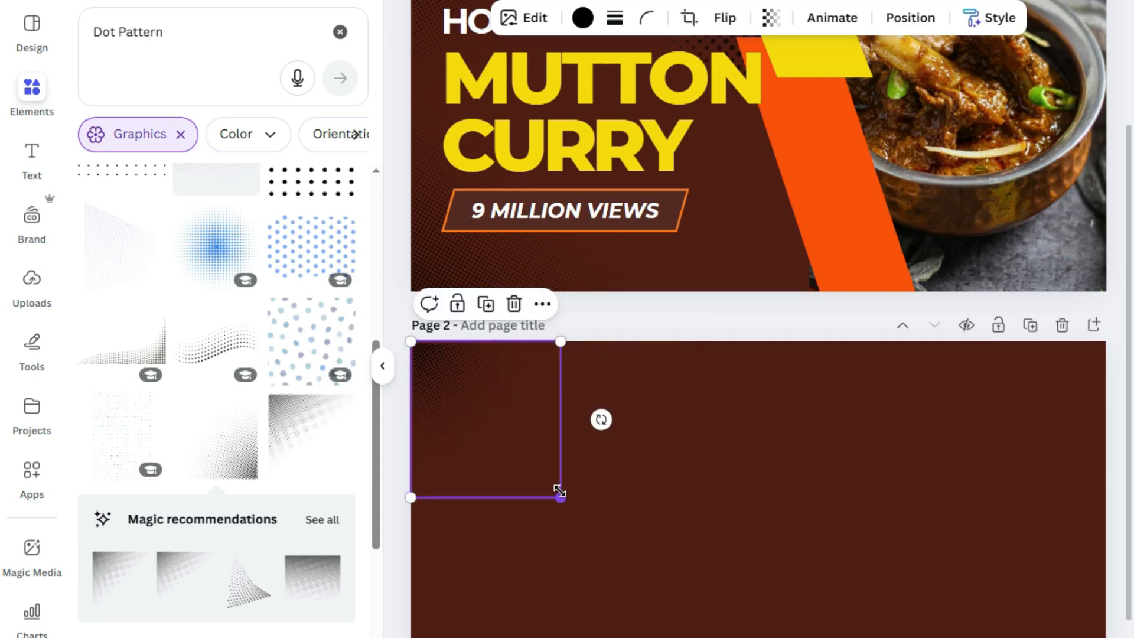
{"action": "left_click_drag", "start_coordinate": [560, 490], "coordinate": [744, 618]}
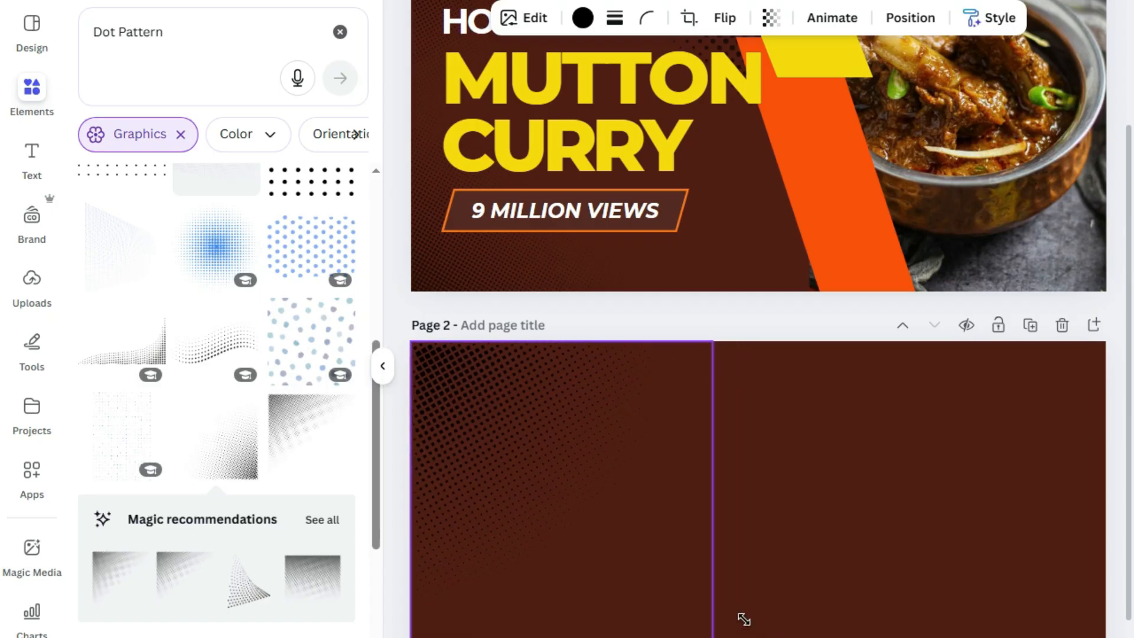
{"action": "left_click", "coordinate": [739, 313]}
{"action": "scroll", "coordinate": [739, 312], "scroll_direction": "up", "scroll_amount": 3}
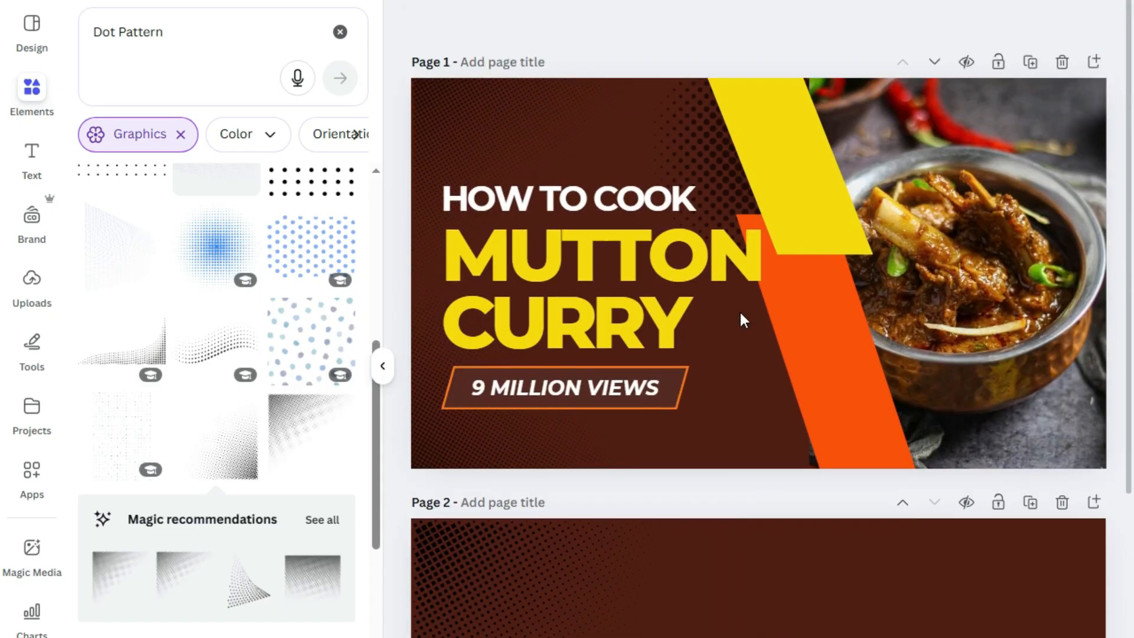
Step: Duplicate the halftone graphic and rotate and place the copy in page 2's bottom-left corner
{"action": "scroll", "coordinate": [734, 313], "scroll_direction": "down", "scroll_amount": 2}
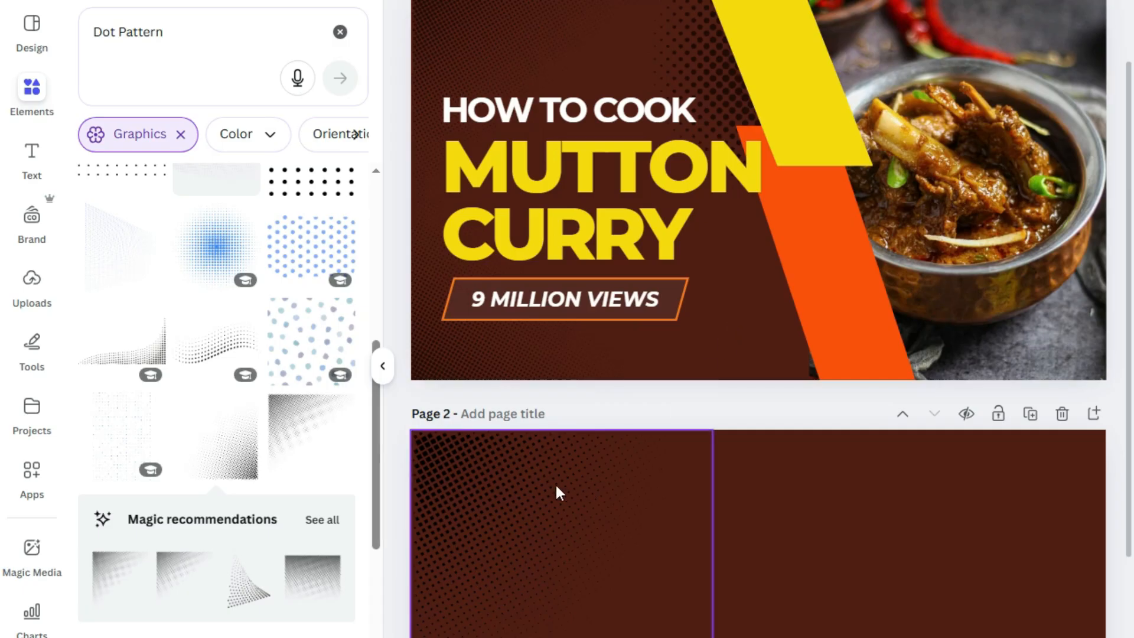
{"action": "scroll", "coordinate": [534, 484], "scroll_direction": "down", "scroll_amount": 2}
{"action": "scroll", "coordinate": [533, 482], "scroll_direction": "up", "scroll_amount": 3}
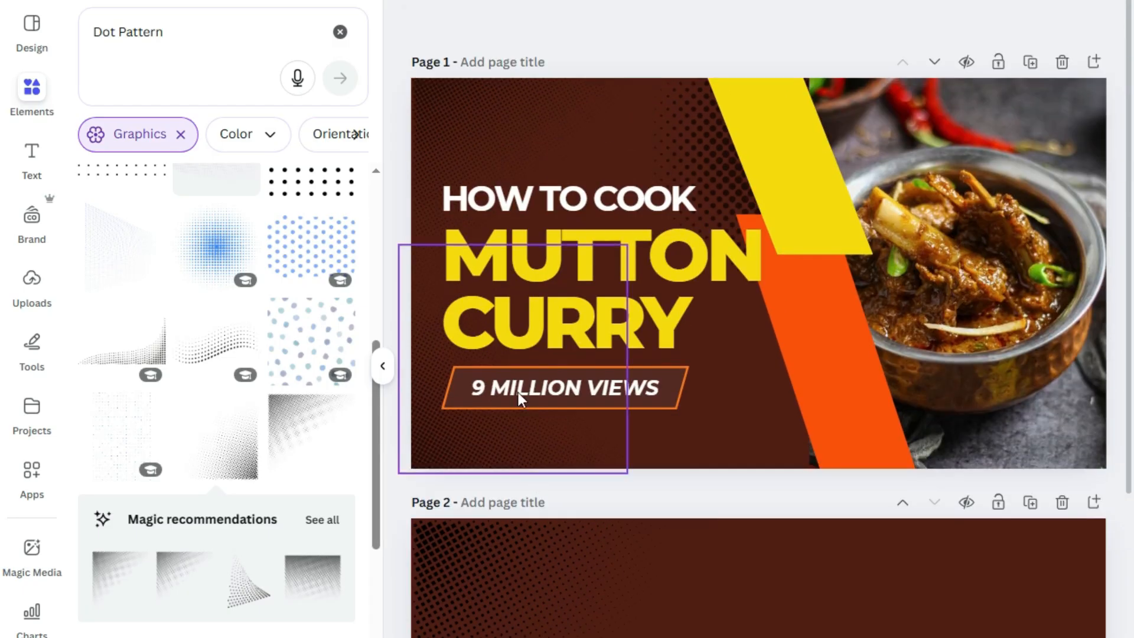
{"action": "scroll", "coordinate": [472, 460], "scroll_direction": "down", "scroll_amount": 4}
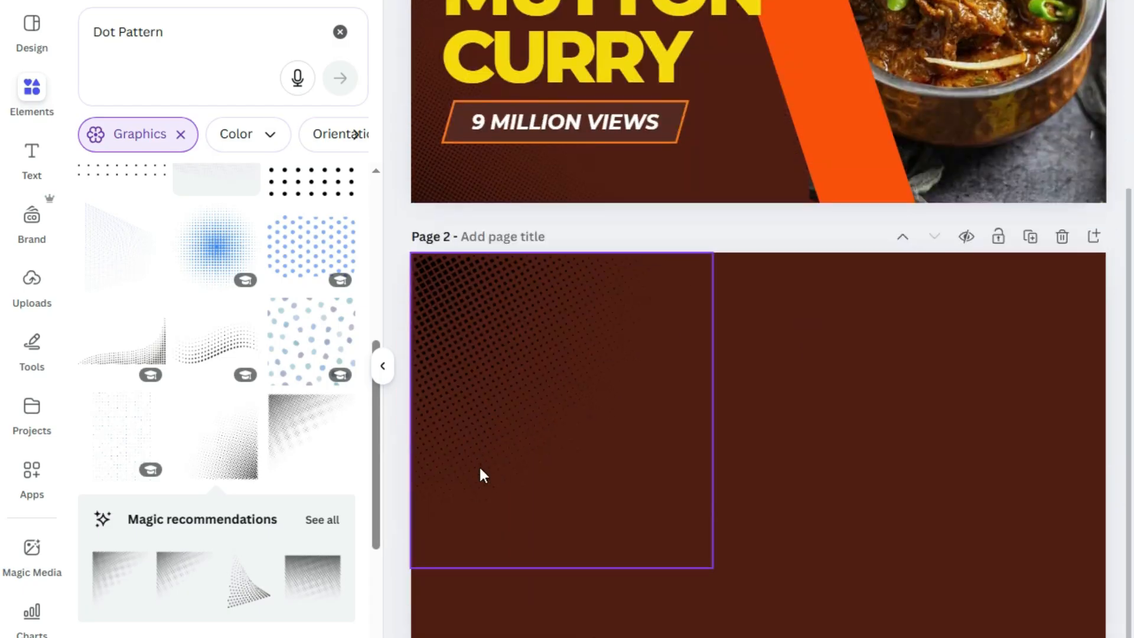
{"action": "left_click", "coordinate": [465, 403]}
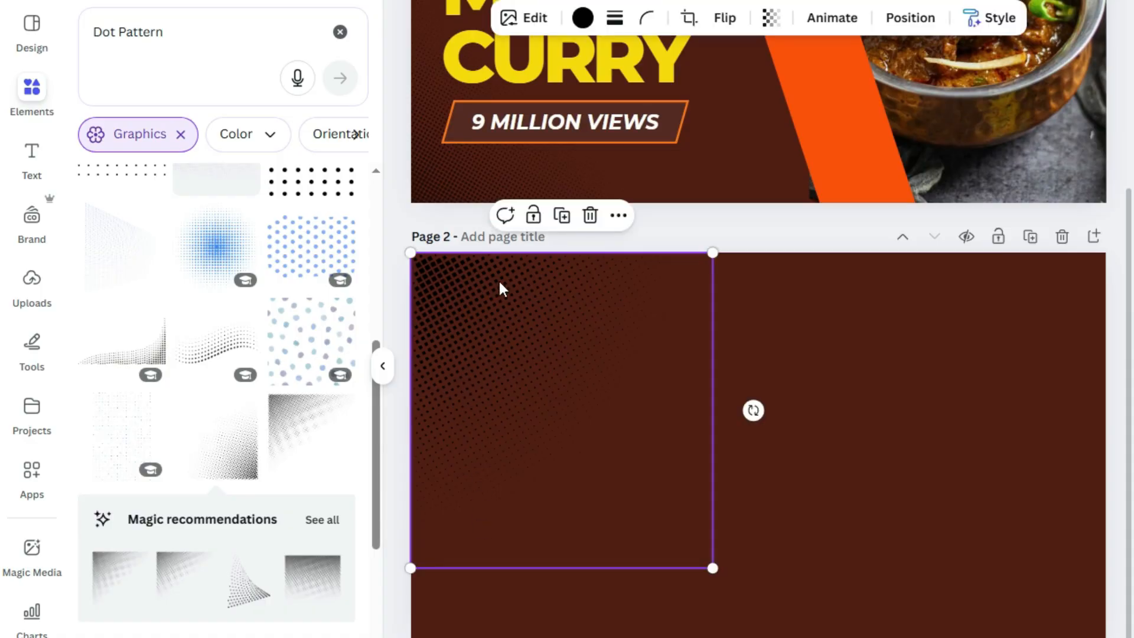
{"action": "left_click", "coordinate": [562, 216]}
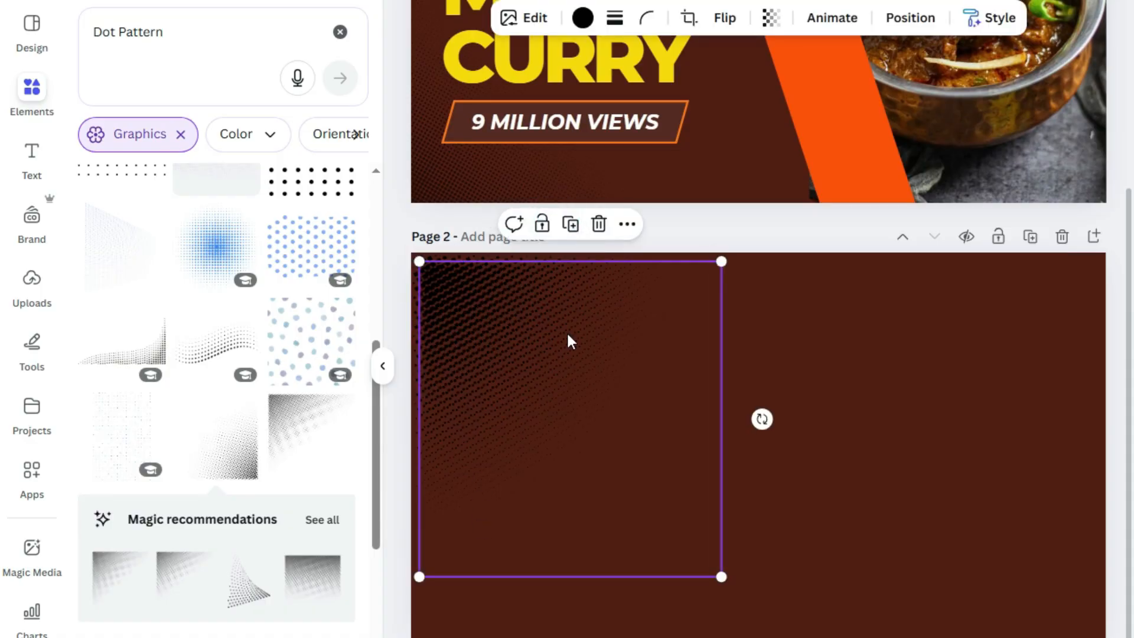
{"action": "mouse_move", "coordinate": [545, 395]}
{"action": "left_mouse_down"}
{"action": "mouse_move", "coordinate": [549, 458]}
{"action": "mouse_move", "coordinate": [562, 355]}
{"action": "mouse_move", "coordinate": [566, 402]}
{"action": "left_mouse_up"}
{"action": "left_click_drag", "start_coordinate": [400, 426], "coordinate": [704, 620]}
{"action": "left_click_drag", "start_coordinate": [704, 528], "coordinate": [608, 544]}
{"action": "left_click", "coordinate": [772, 124]}
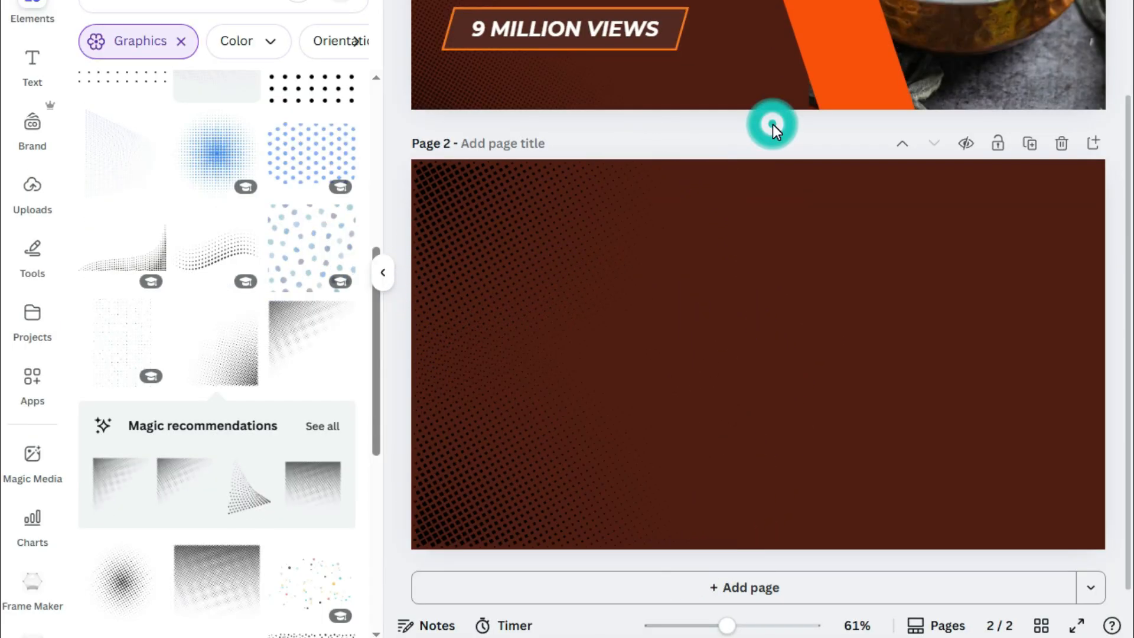
Step: Open the info of the large dotted graphic behind the yellow stripe on page 1
{"action": "scroll", "coordinate": [772, 124], "scroll_direction": "up", "scroll_amount": 4}
{"action": "left_click", "coordinate": [696, 271]}
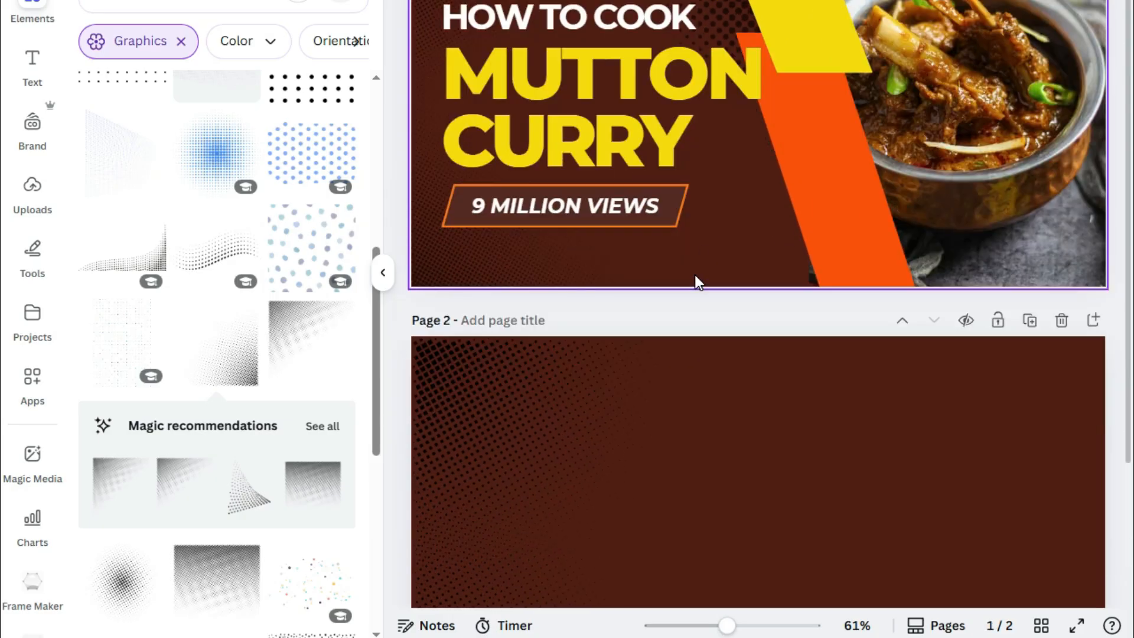
{"action": "scroll", "coordinate": [693, 275], "scroll_direction": "down", "scroll_amount": 1}
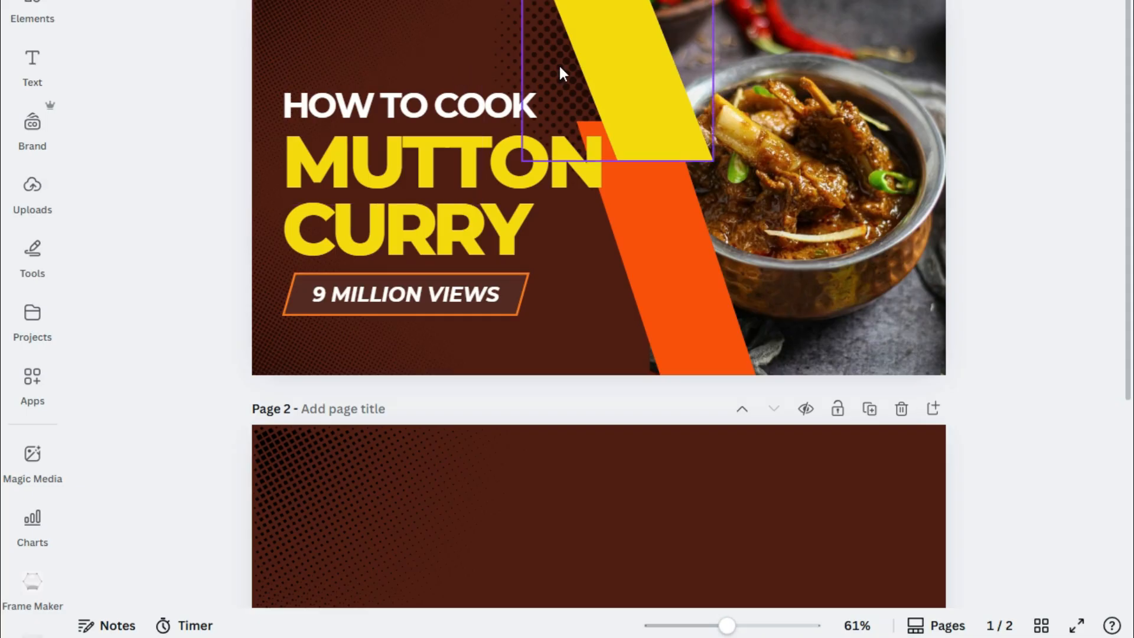
{"action": "left_click", "coordinate": [516, 45]}
{"action": "right_click", "coordinate": [515, 44]}
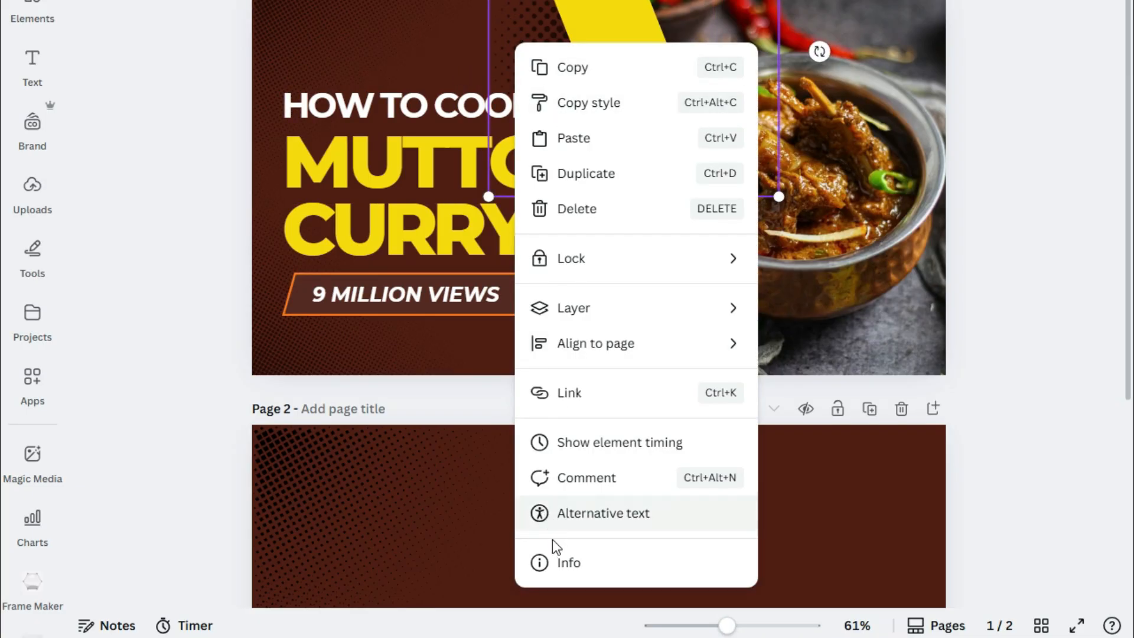
{"action": "left_click", "coordinate": [558, 561]}
Step: Insert the photo of stew in a brown clay bowl and place it, cropped to full height, over the right part of page 2
{"action": "left_click", "coordinate": [284, 154]}
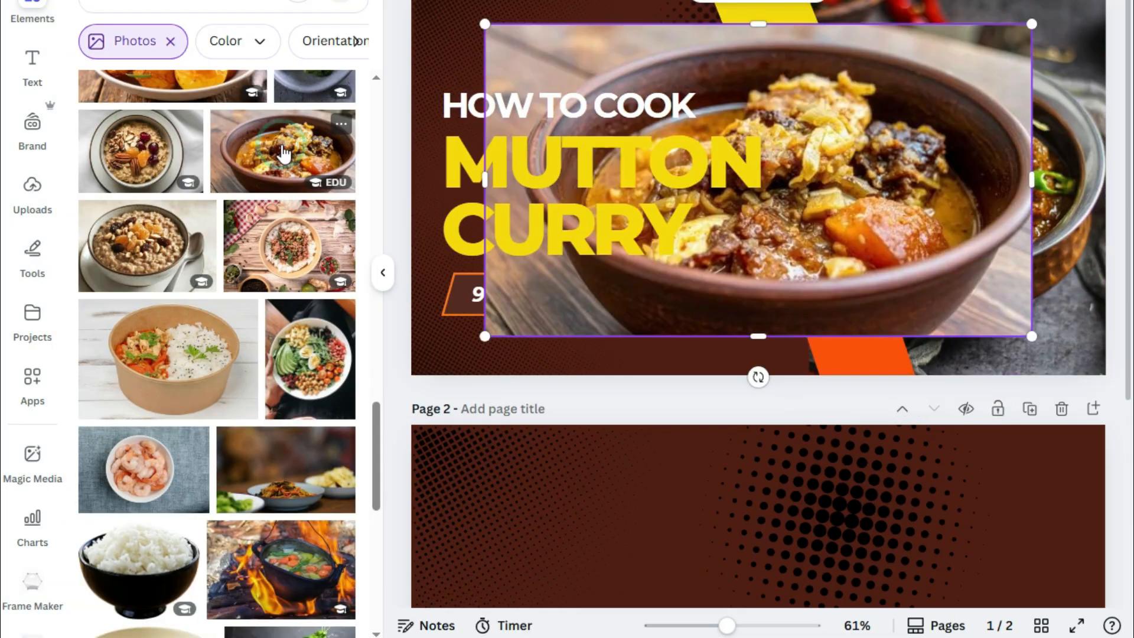
{"action": "left_click_drag", "start_coordinate": [850, 242], "coordinate": [944, 609]}
{"action": "scroll", "coordinate": [875, 503], "scroll_direction": "down", "scroll_amount": 5}
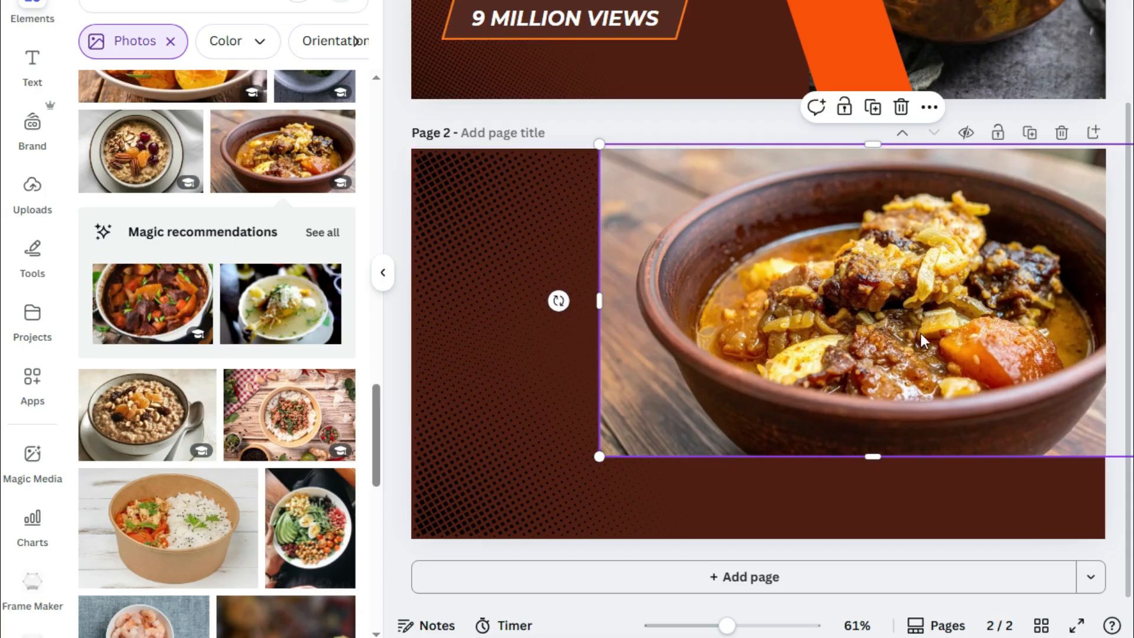
{"action": "left_click", "coordinate": [607, 125]}
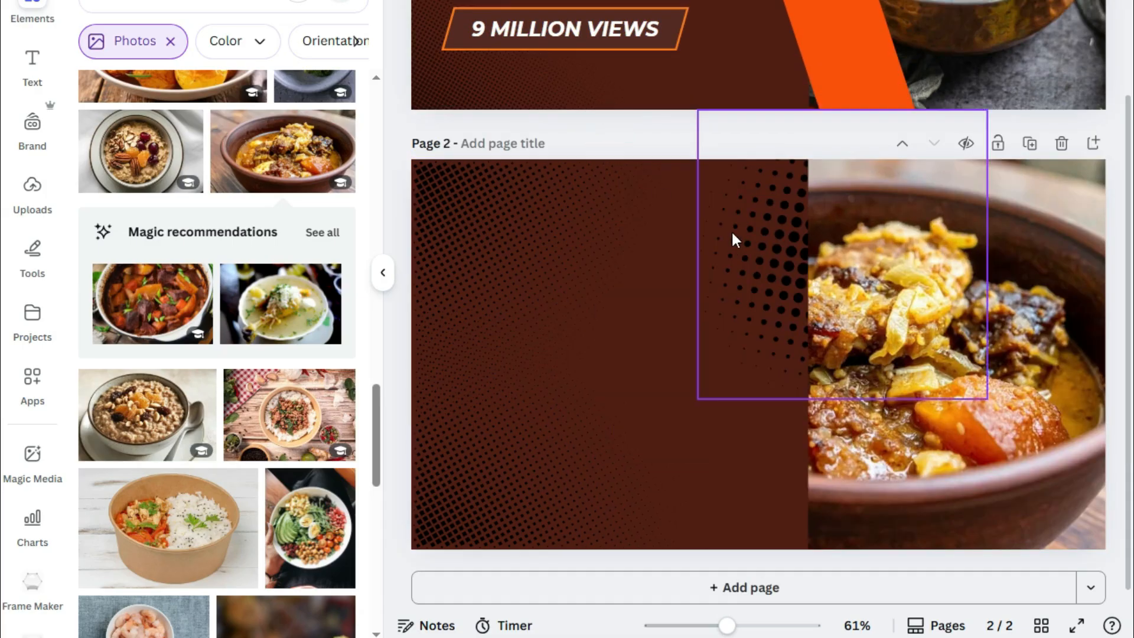
Step: Insert a yellow parallelogram shape and place it as a tall slanted stripe over the photo's left edge on page 2
{"action": "scroll", "coordinate": [732, 229], "scroll_direction": "up", "scroll_amount": 4}
{"action": "left_click", "coordinate": [794, 55]}
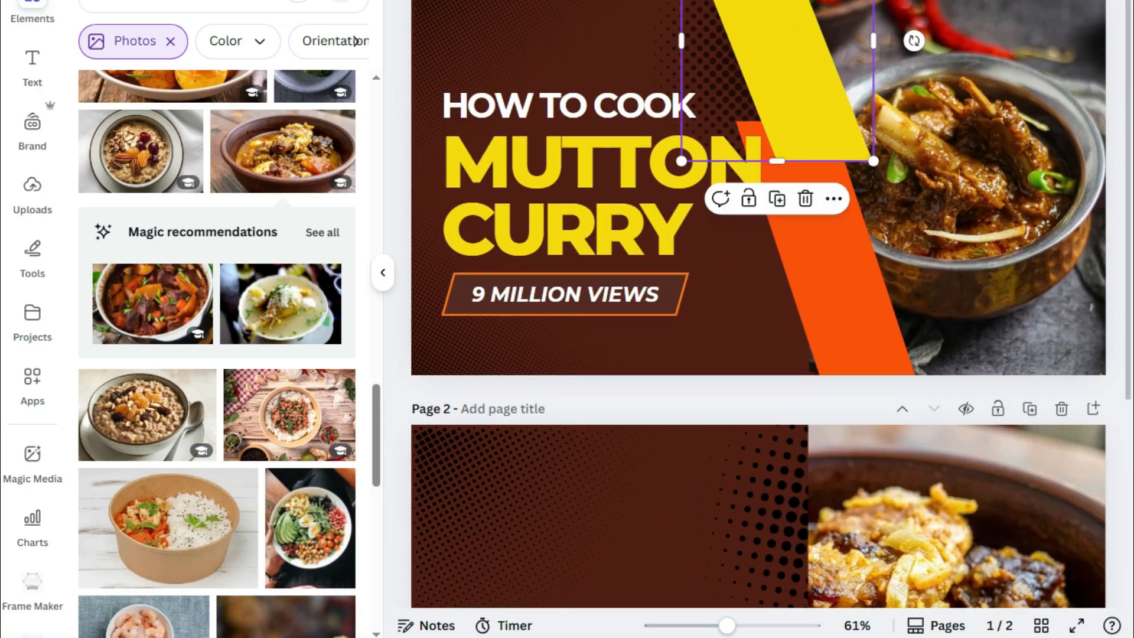
{"action": "left_click", "coordinate": [98, 2]}
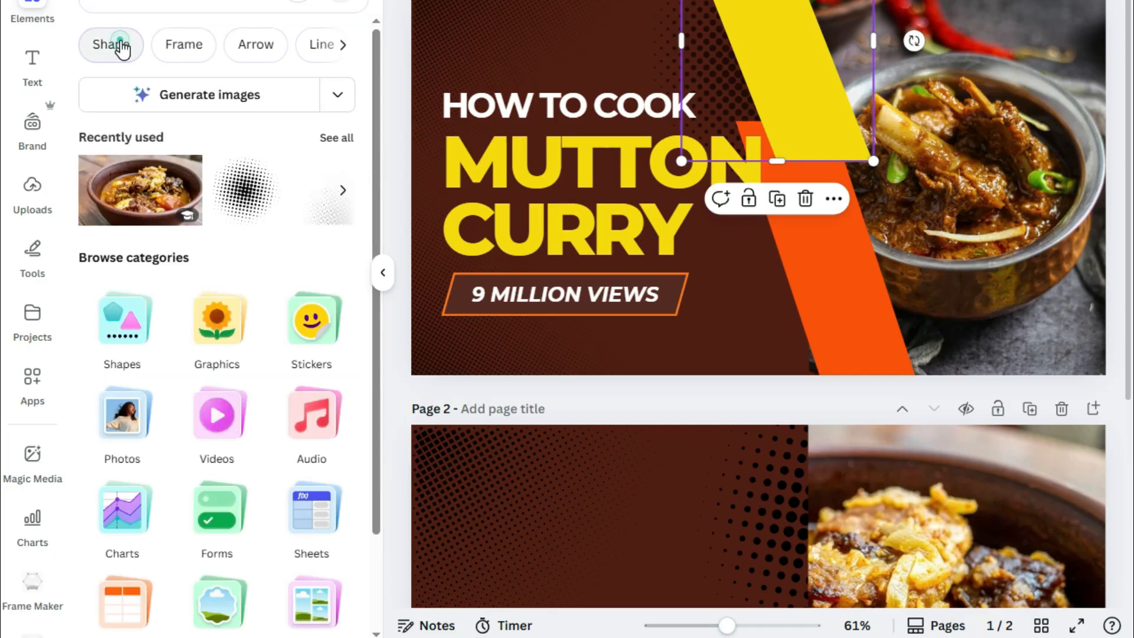
{"action": "left_click", "coordinate": [121, 41]}
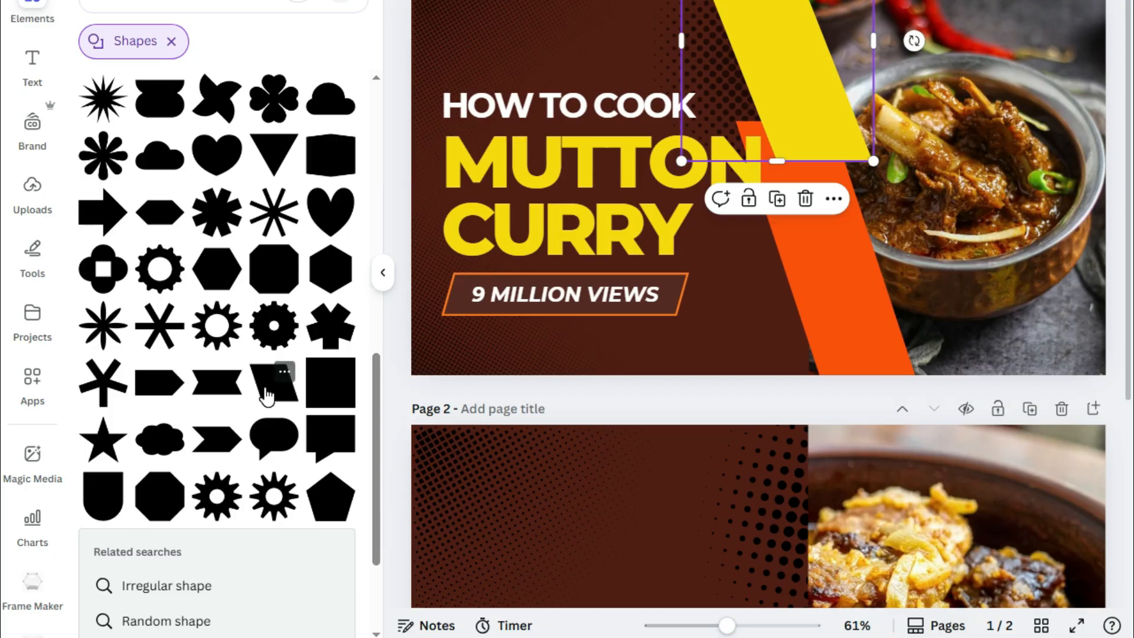
{"action": "left_click", "coordinate": [266, 397]}
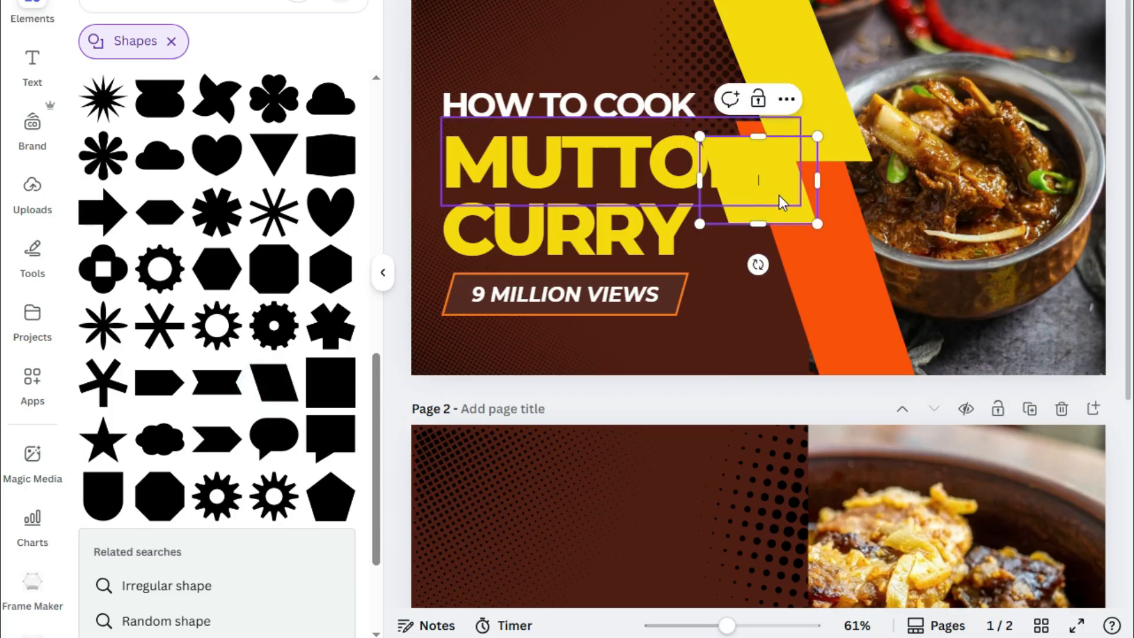
{"action": "left_click_drag", "start_coordinate": [778, 211], "coordinate": [797, 63]}
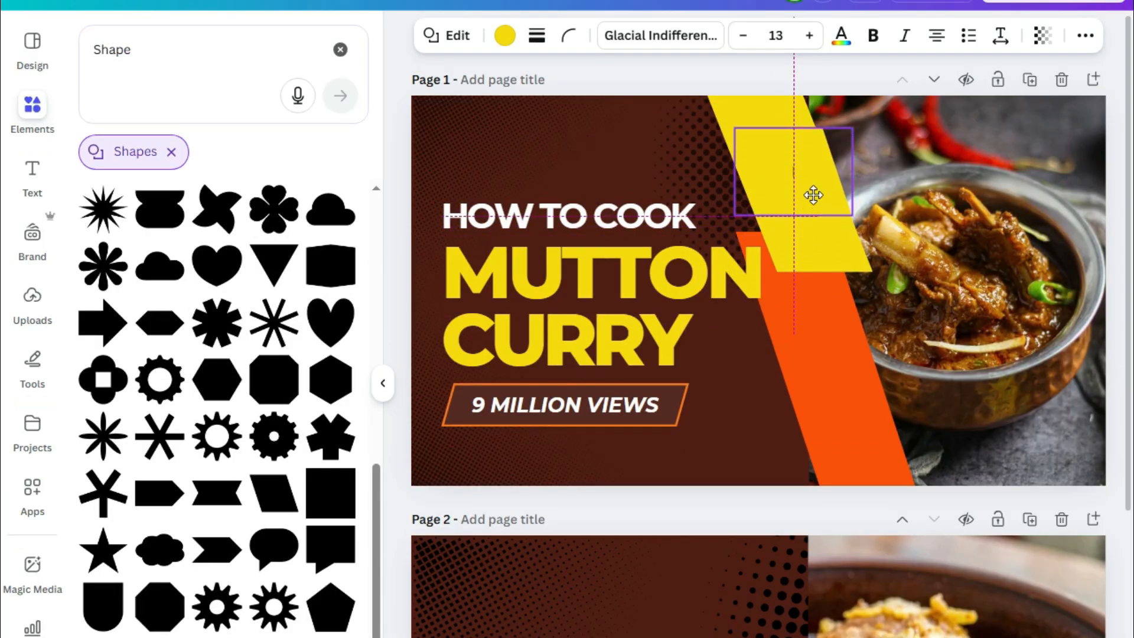
{"action": "left_click_drag", "start_coordinate": [796, 173], "coordinate": [857, 279]}
{"action": "left_click_drag", "start_coordinate": [858, 279], "coordinate": [864, 300]}
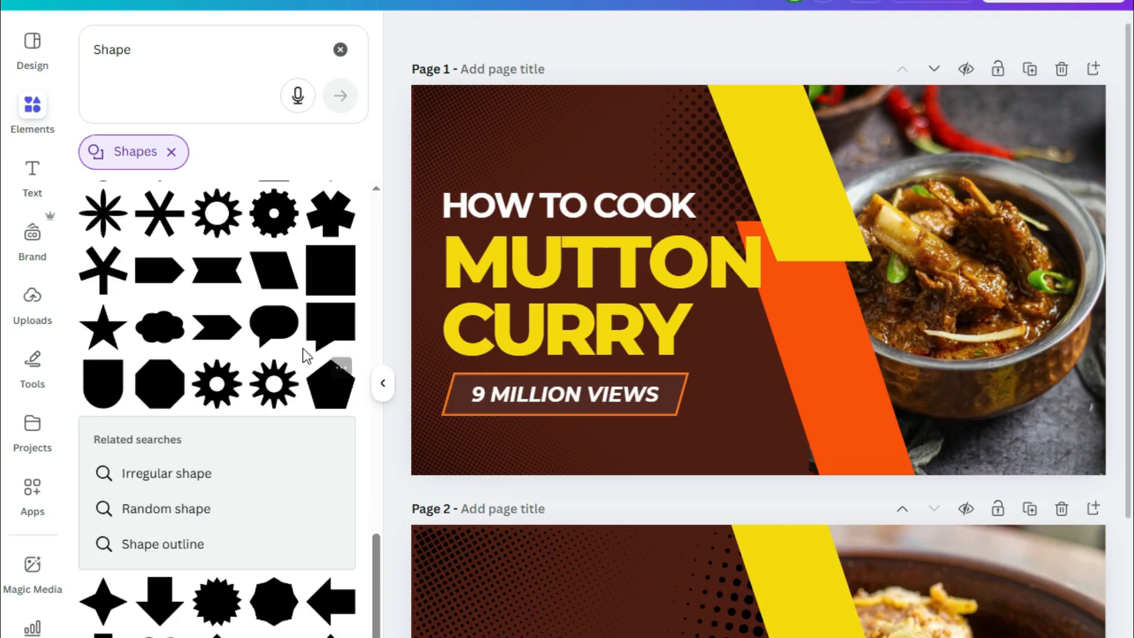
Step: Insert a second parallelogram, fill it with the orange-red document colour and place it on page 2, lower over the yellow stripe
{"action": "left_click", "coordinate": [271, 273]}
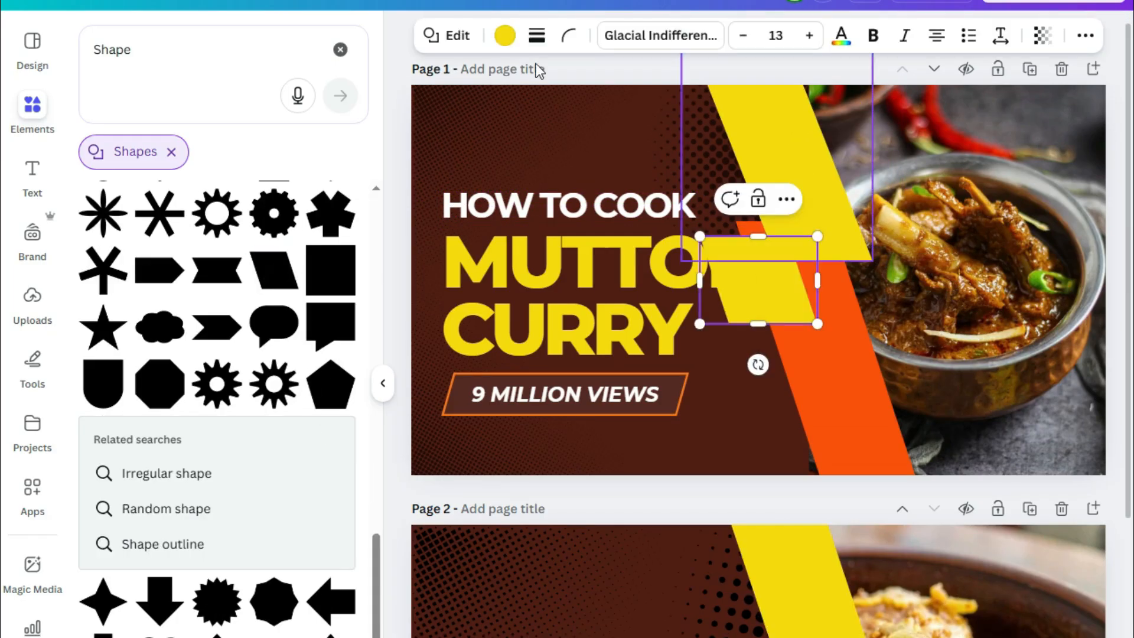
{"action": "left_click", "coordinate": [505, 36]}
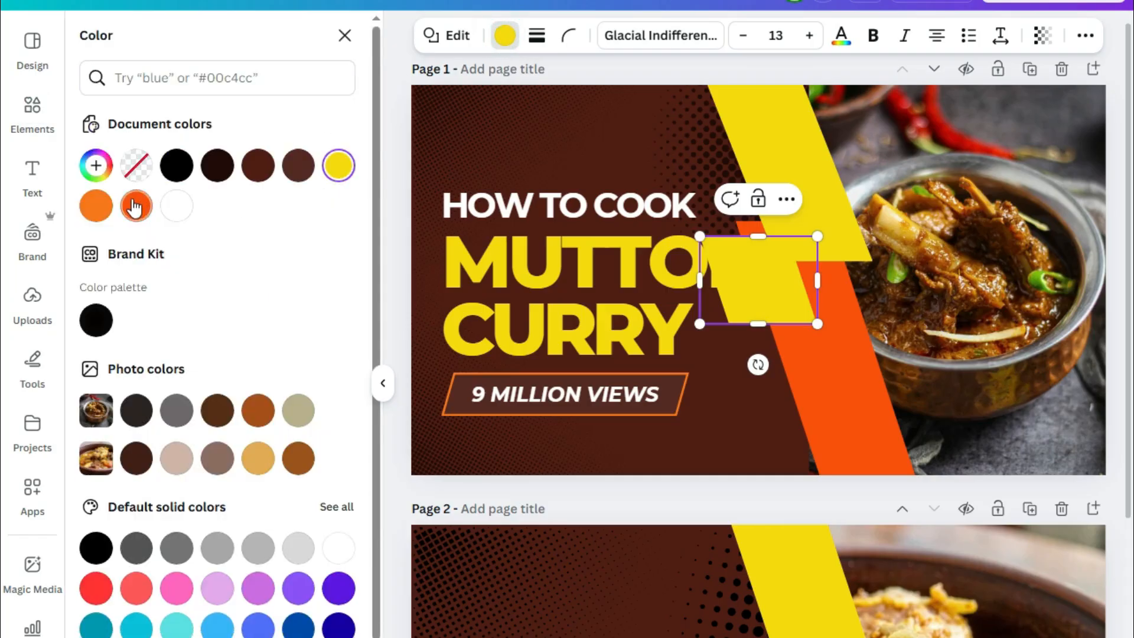
{"action": "left_click", "coordinate": [105, 211]}
{"action": "scroll", "coordinate": [808, 330], "scroll_direction": "down", "scroll_amount": 5}
{"action": "left_click", "coordinate": [857, 569]}
{"action": "scroll", "coordinate": [850, 478], "scroll_direction": "up", "scroll_amount": 4}
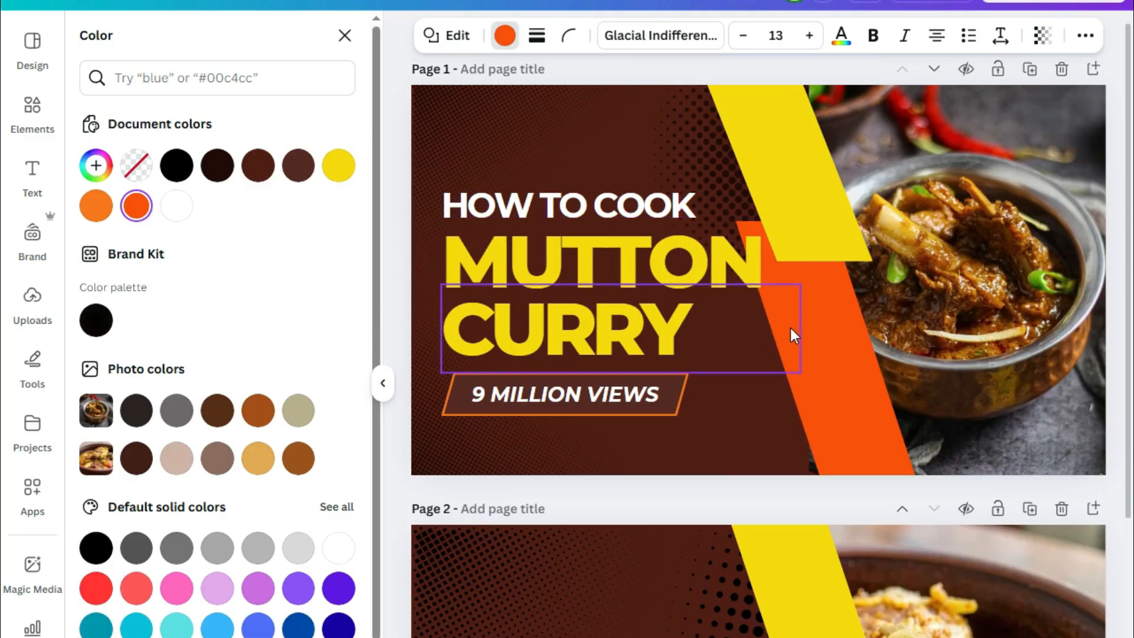
Step: Send the orange parallelogram on page 2 backward so it sits behind the yellow stripe
{"action": "scroll", "coordinate": [828, 466], "scroll_direction": "down", "scroll_amount": 5}
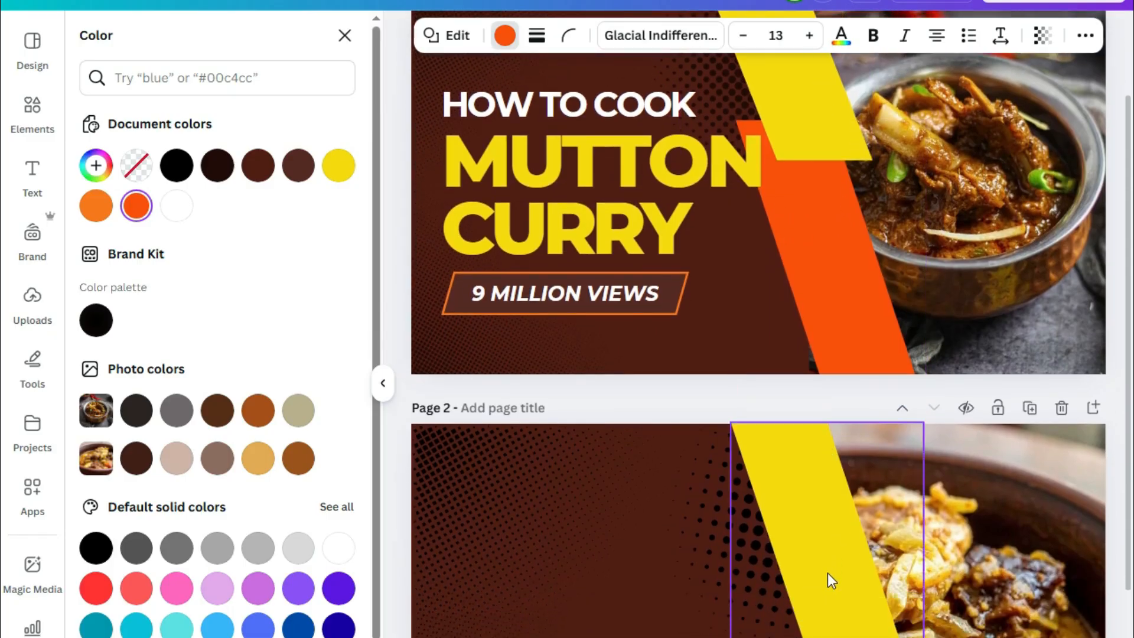
{"action": "left_click", "coordinate": [833, 588]}
{"action": "right_click", "coordinate": [841, 582]}
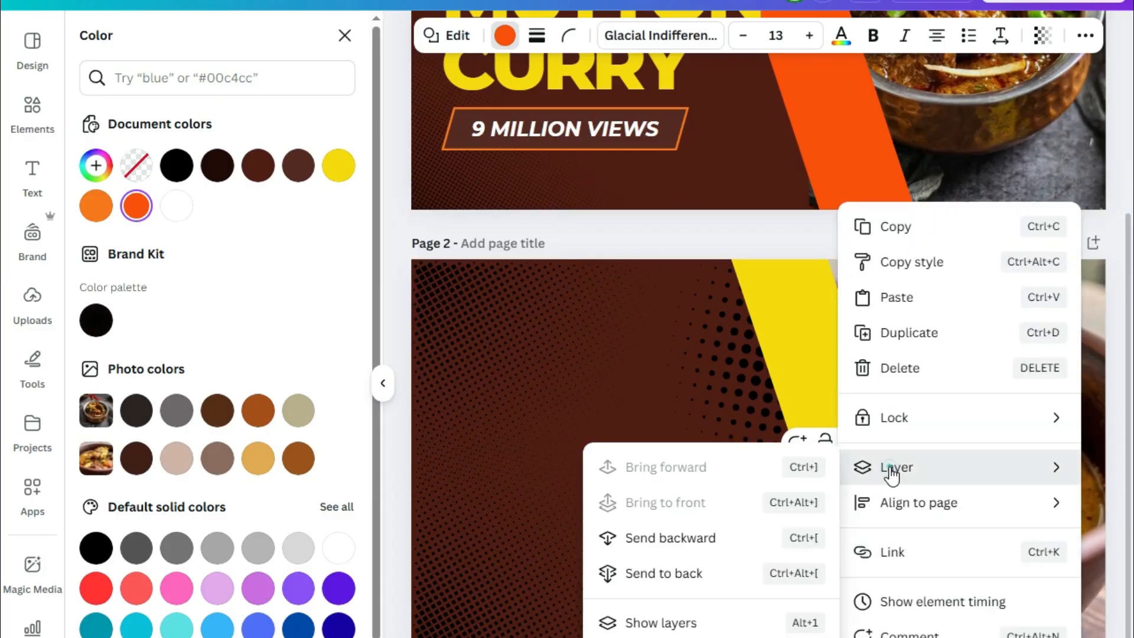
{"action": "mouse_move", "coordinate": [865, 470]}
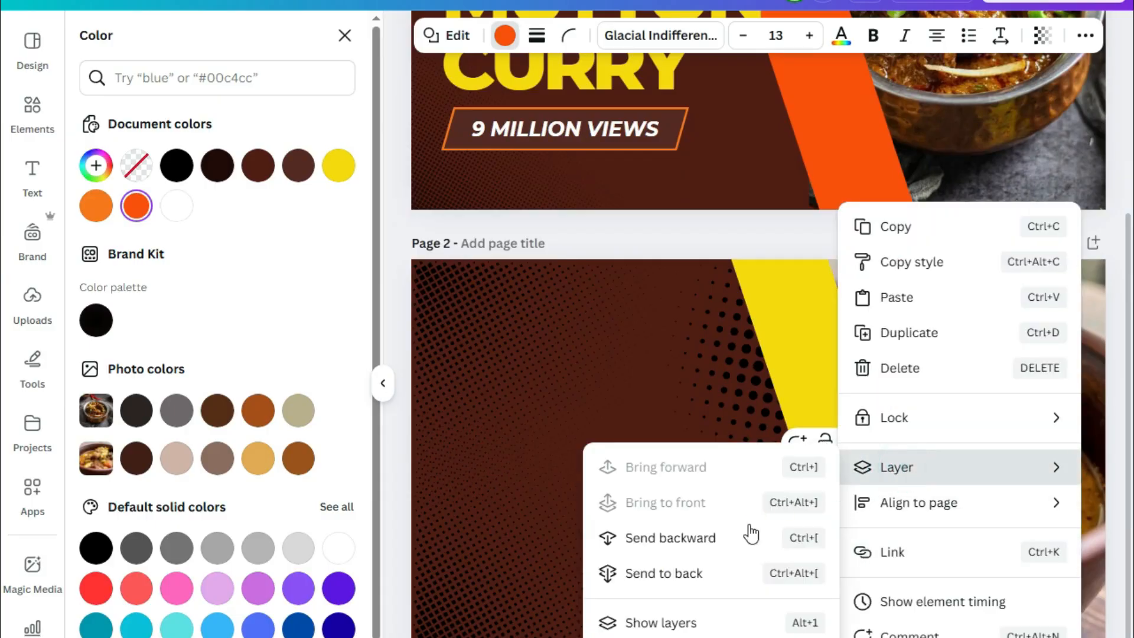
{"action": "left_click", "coordinate": [727, 535]}
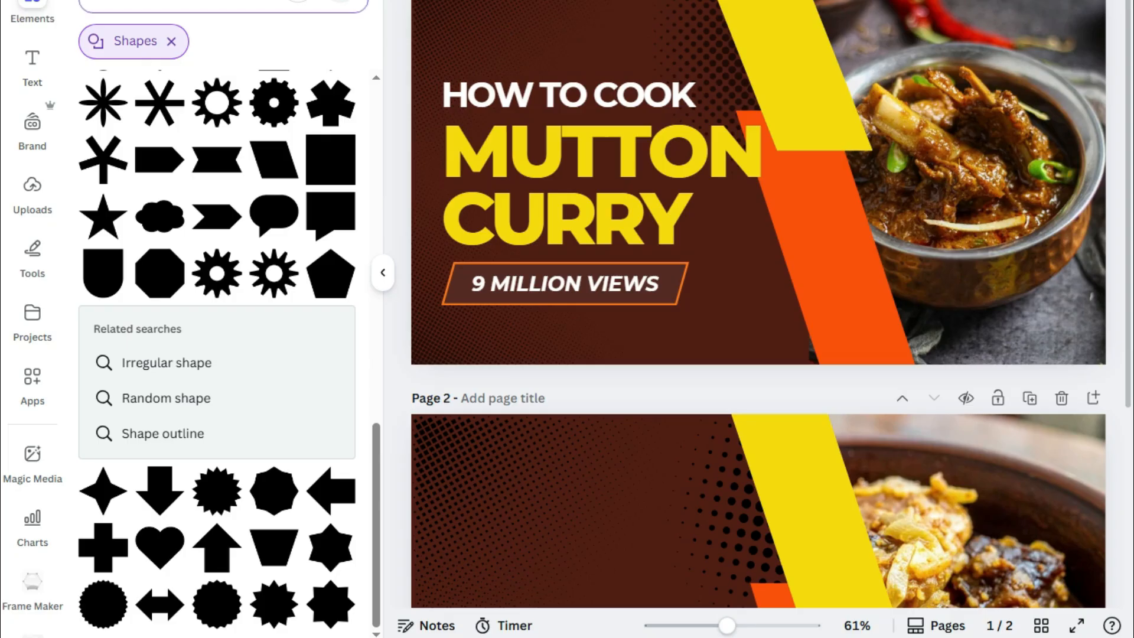
Step: Add a heading reading "HOW TO COOK" and colour it white
{"action": "left_click", "coordinate": [19, 22]}
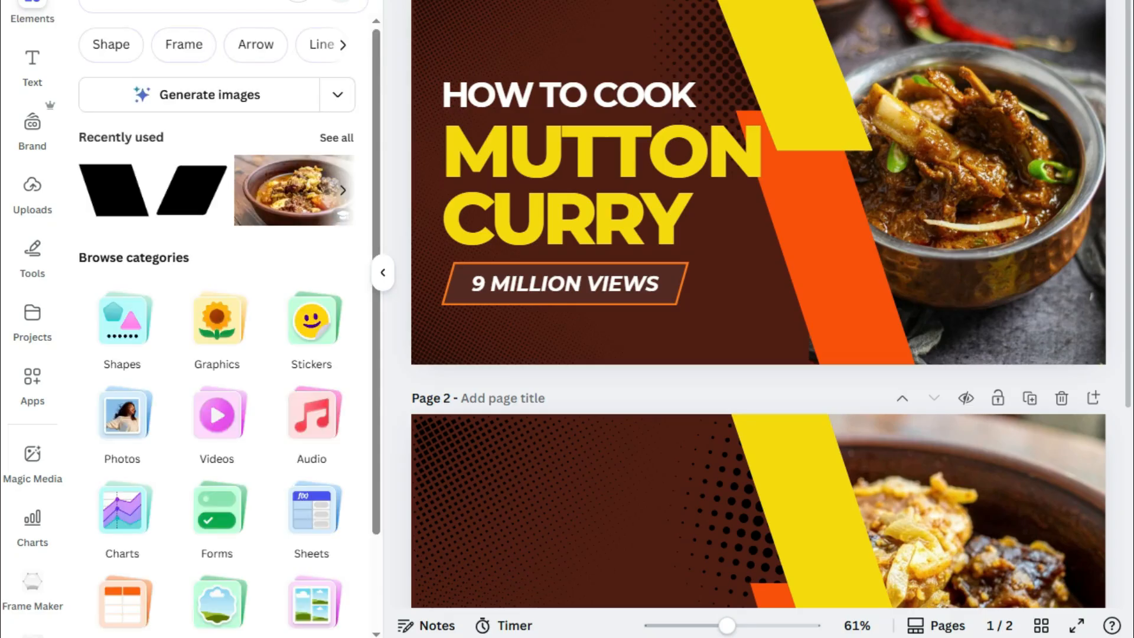
{"action": "left_click", "coordinate": [33, 62]}
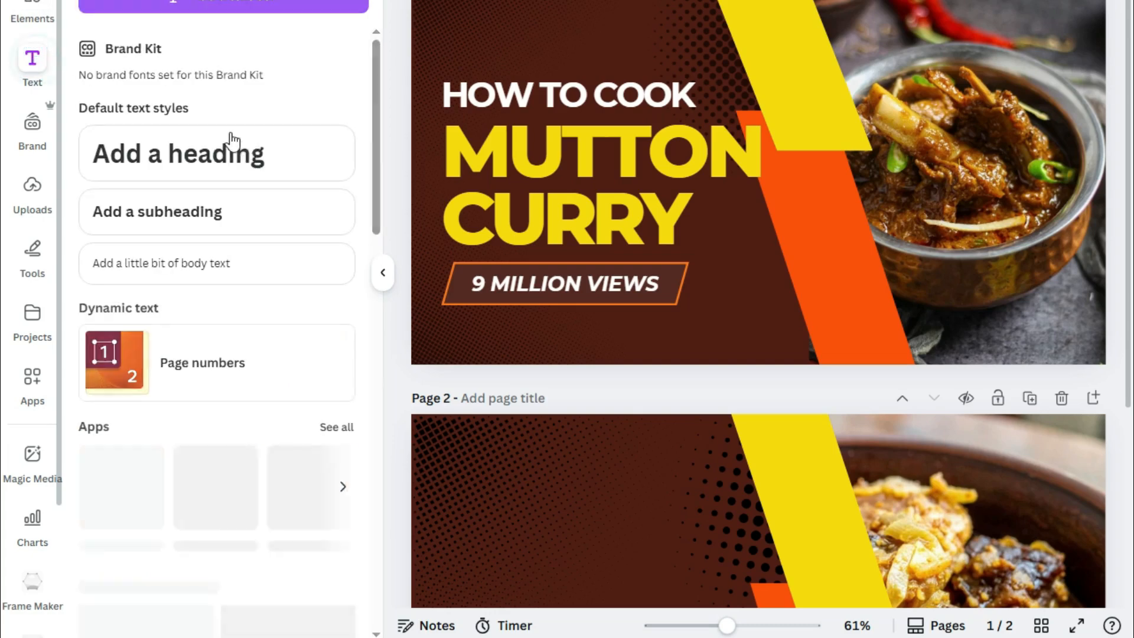
{"action": "left_click", "coordinate": [198, 153]}
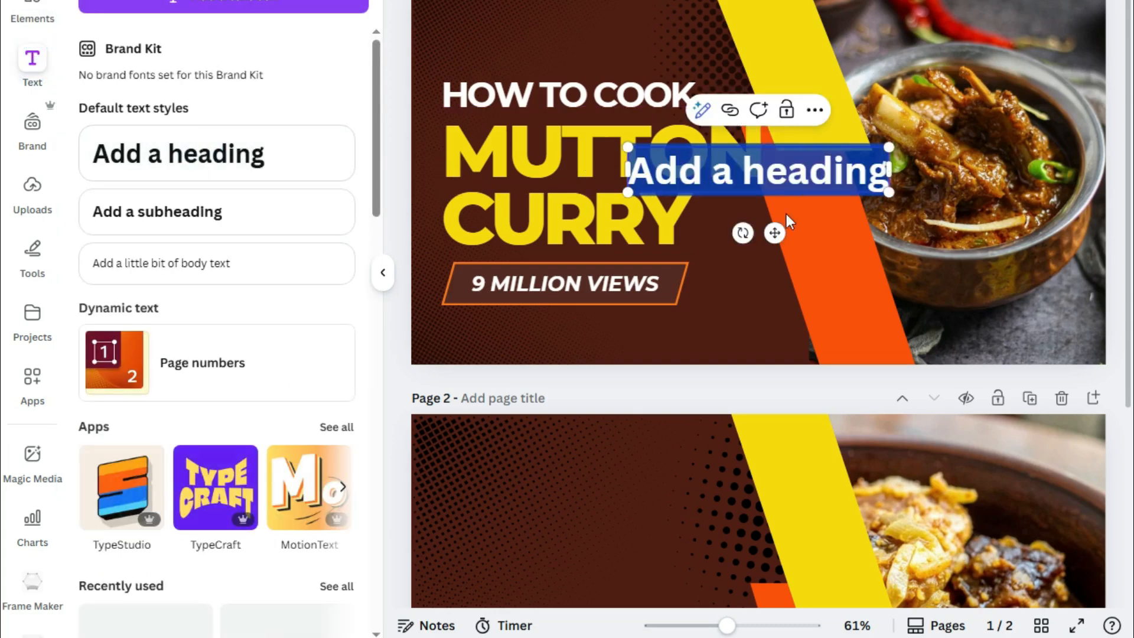
{"action": "type", "text": "How to cook"}
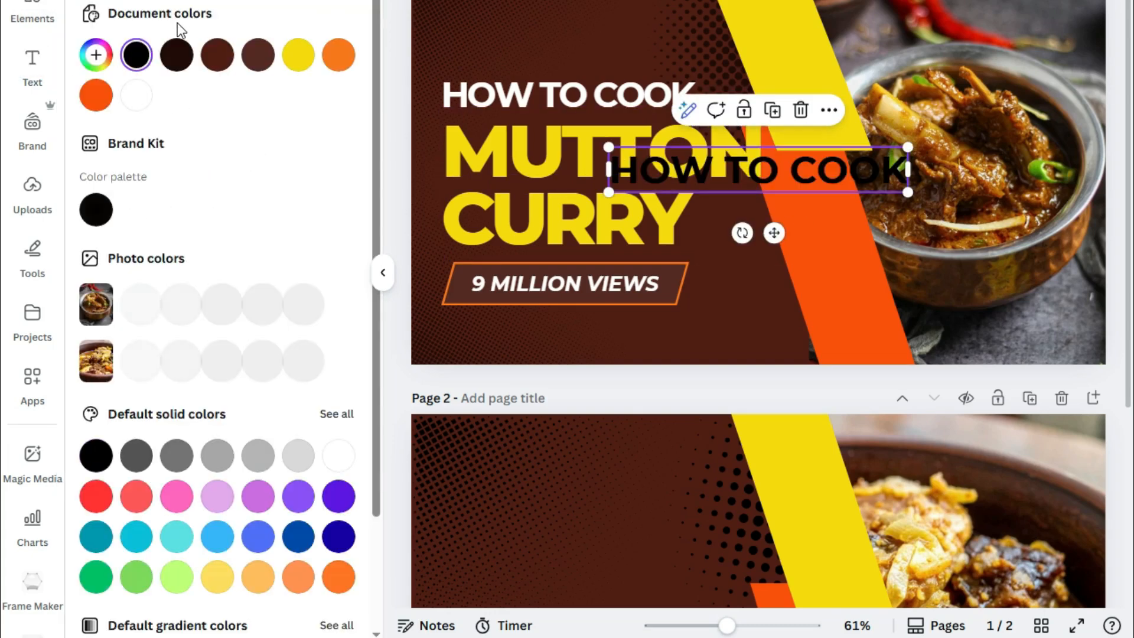
{"action": "left_click", "coordinate": [136, 95]}
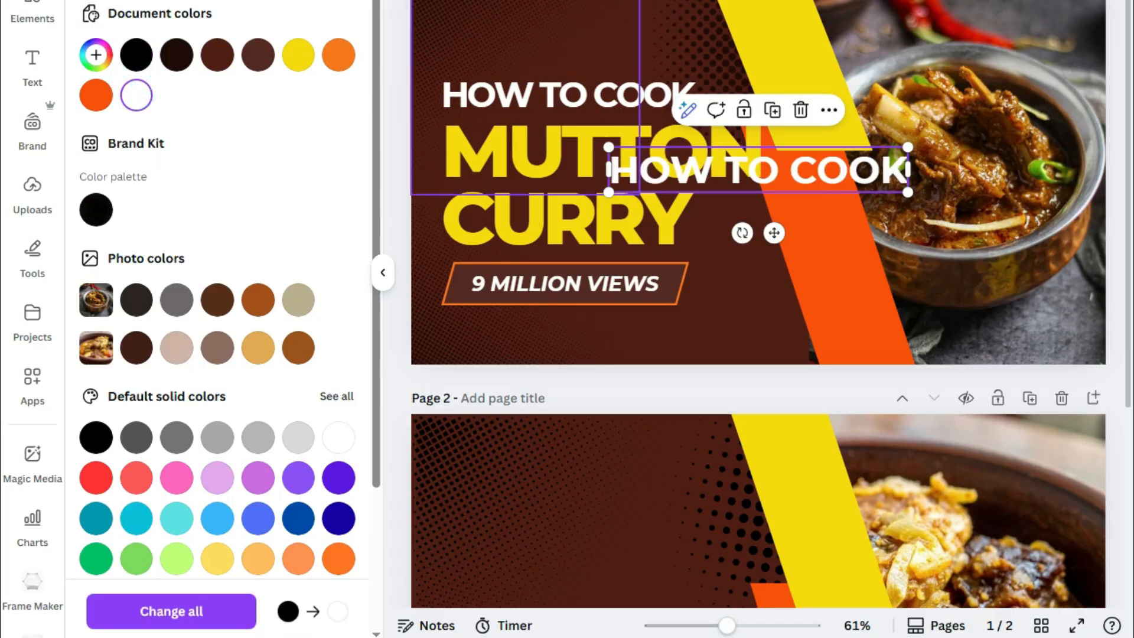
Step: Reduce the new "HOW TO COOK" heading's font size and move it onto the left part of page 2
{"action": "left_click", "coordinate": [638, 92]}
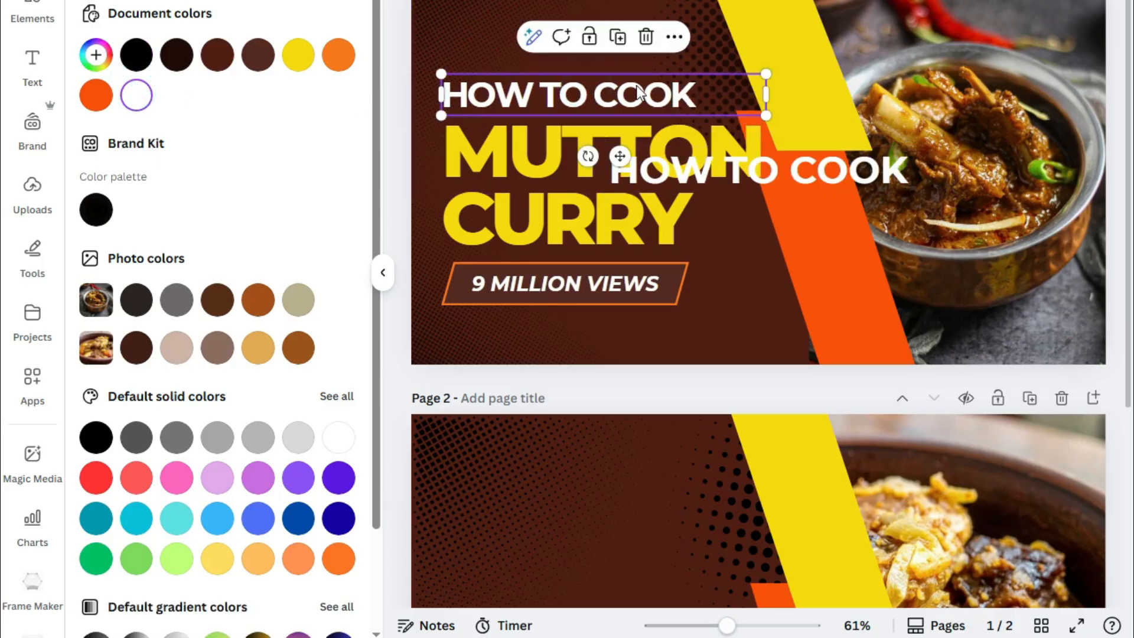
{"action": "left_click", "coordinate": [741, 158]}
{"action": "left_click", "coordinate": [611, 0]}
{"action": "key", "text": "Return"}
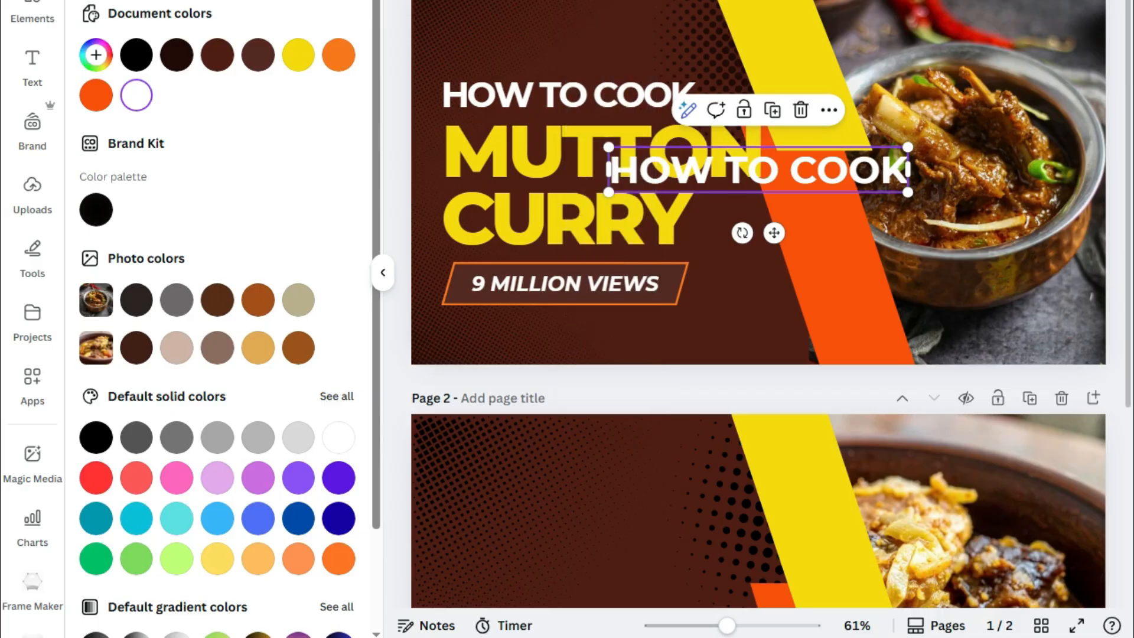
{"action": "key", "text": "ctrl+shift+comma"}
{"action": "key", "text": "ctrl+shift+comma"}
{"action": "key", "text": "ctrl+shift+comma"}
{"action": "key", "text": "ctrl+shift+comma"}
{"action": "left_click_drag", "start_coordinate": [805, 176], "coordinate": [630, 523]}
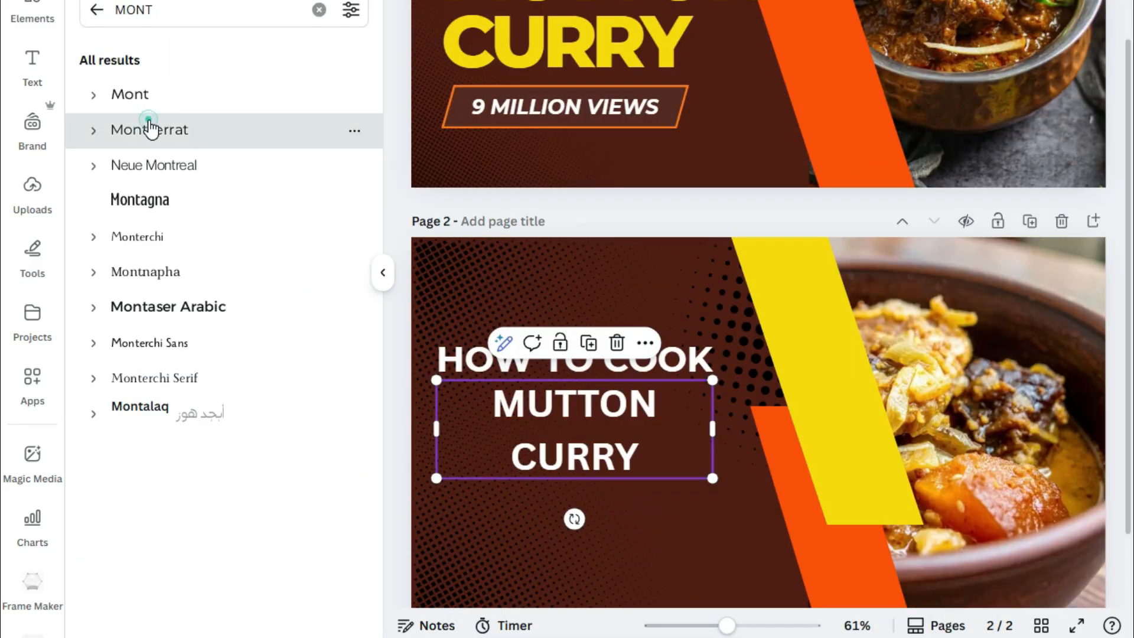
Step: Format the "MUTTON CURRY" text on page 2 as left-aligned yellow Montserrat with a line spacing of 0.97
{"action": "left_click", "coordinate": [148, 123]}
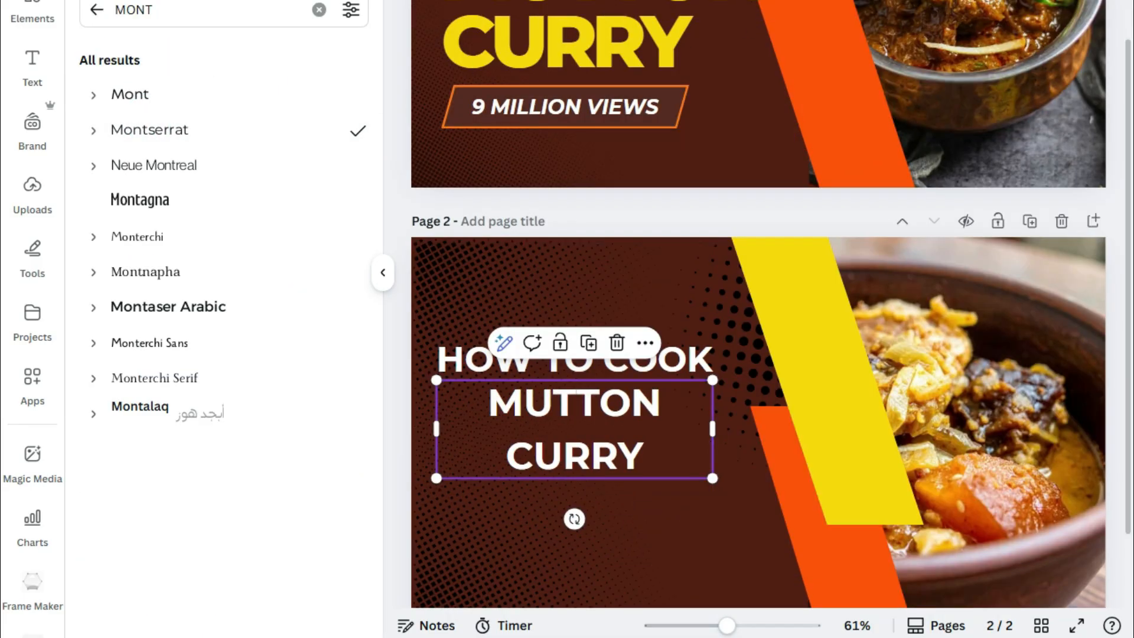
{"action": "key", "text": "ctrl+shift+l"}
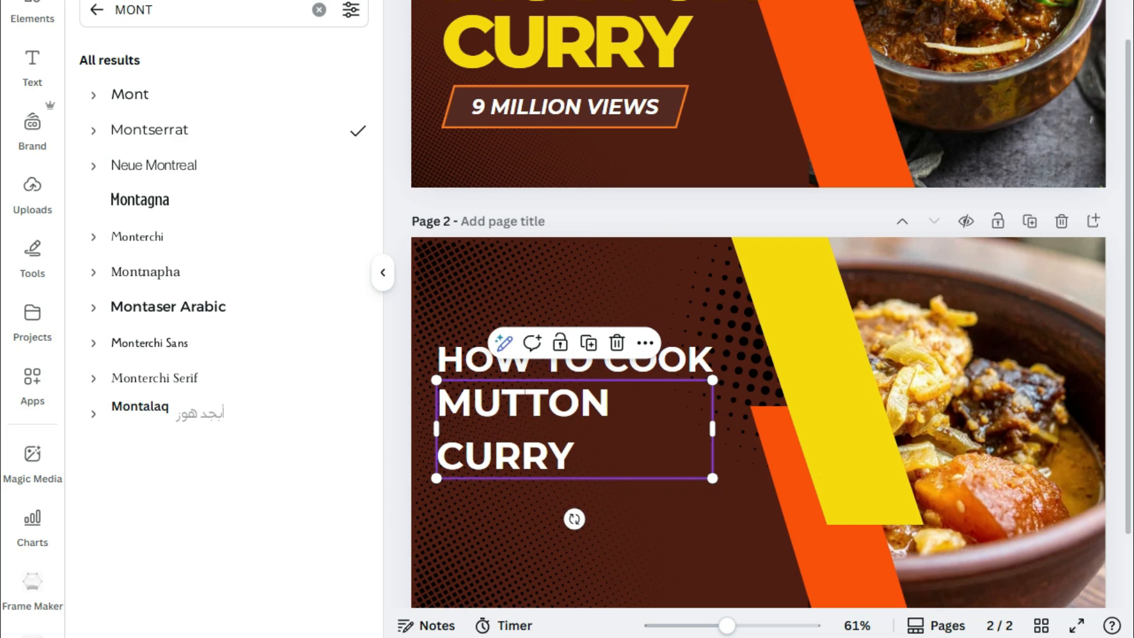
{"action": "left_click_drag", "start_coordinate": [802, 61], "coordinate": [777, 62]}
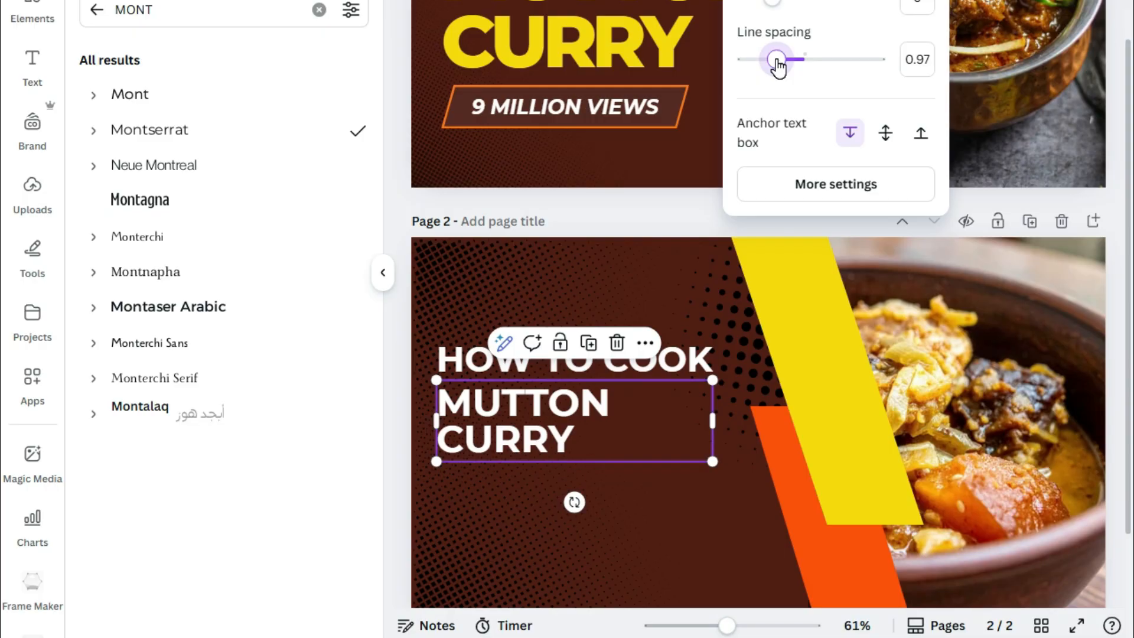
{"action": "left_click", "coordinate": [402, 156]}
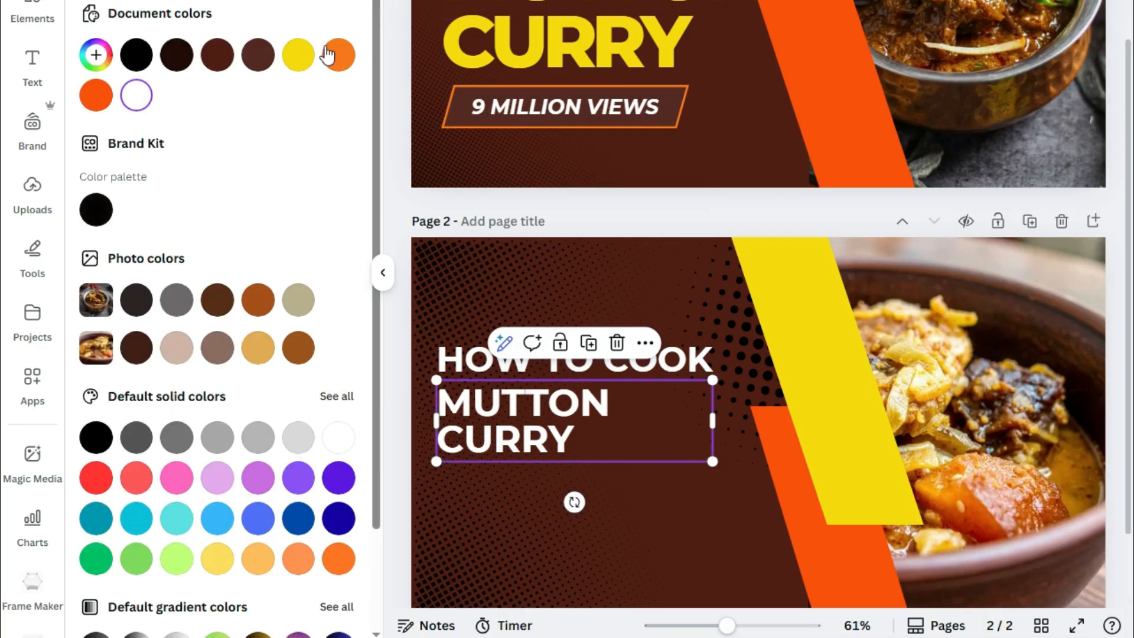
{"action": "left_click", "coordinate": [298, 54]}
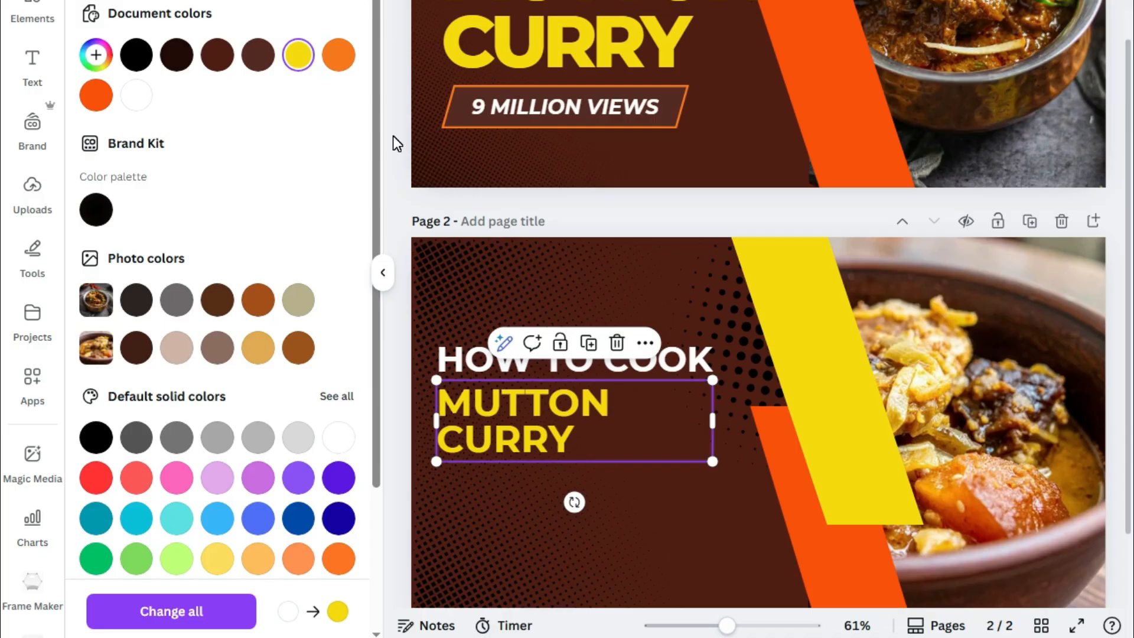
{"action": "left_click", "coordinate": [393, 137]}
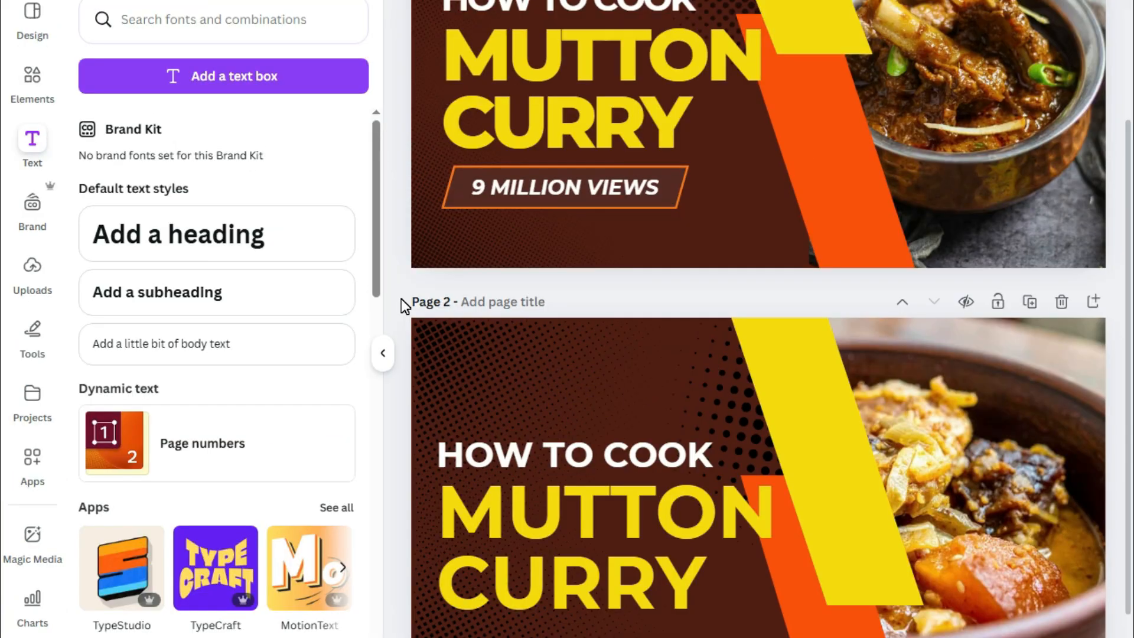
Step: Insert another parallelogram shape and place it as a wide badge beneath the "CURRY" line on page 2
{"action": "scroll", "coordinate": [403, 306], "scroll_direction": "down", "scroll_amount": 2}
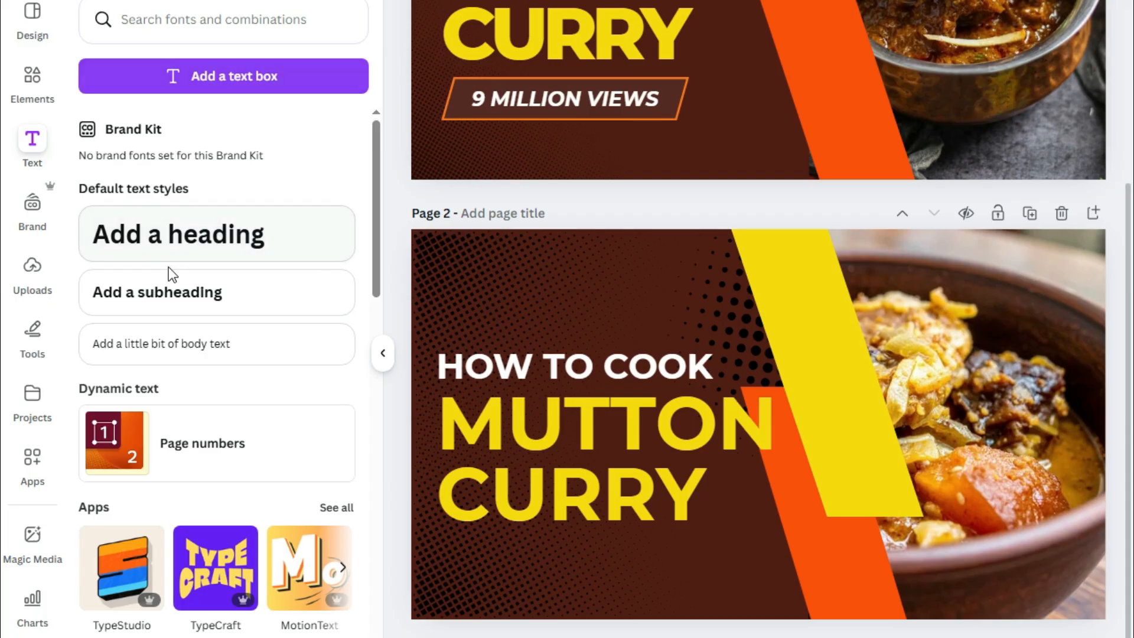
{"action": "left_click", "coordinate": [32, 82]}
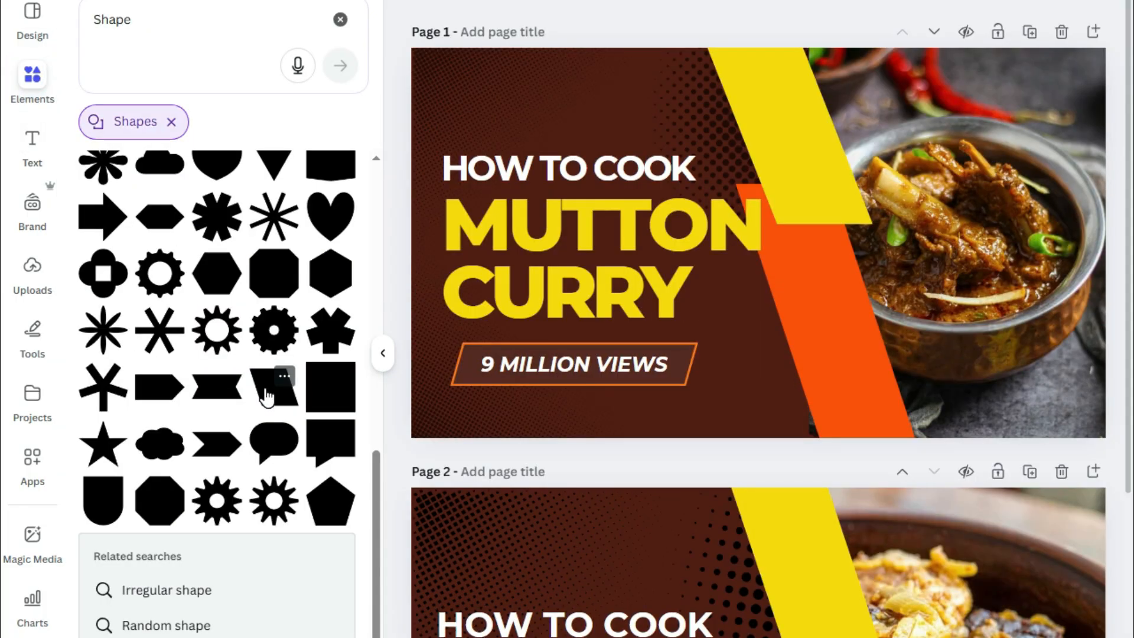
{"action": "left_click", "coordinate": [266, 397]}
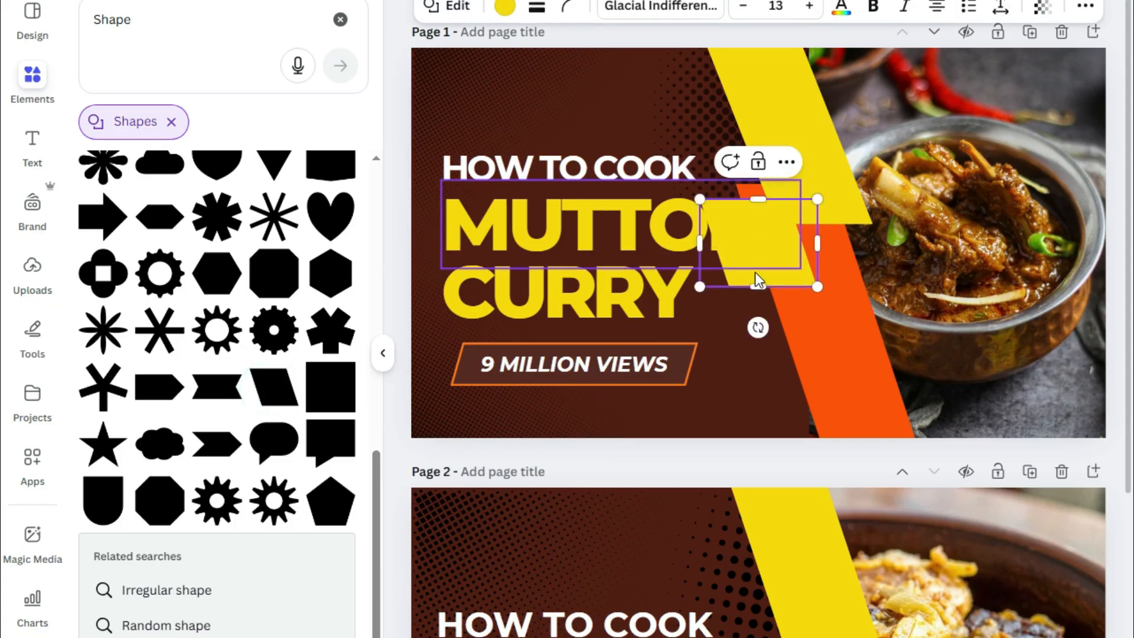
{"action": "left_click_drag", "start_coordinate": [766, 281], "coordinate": [706, 446]}
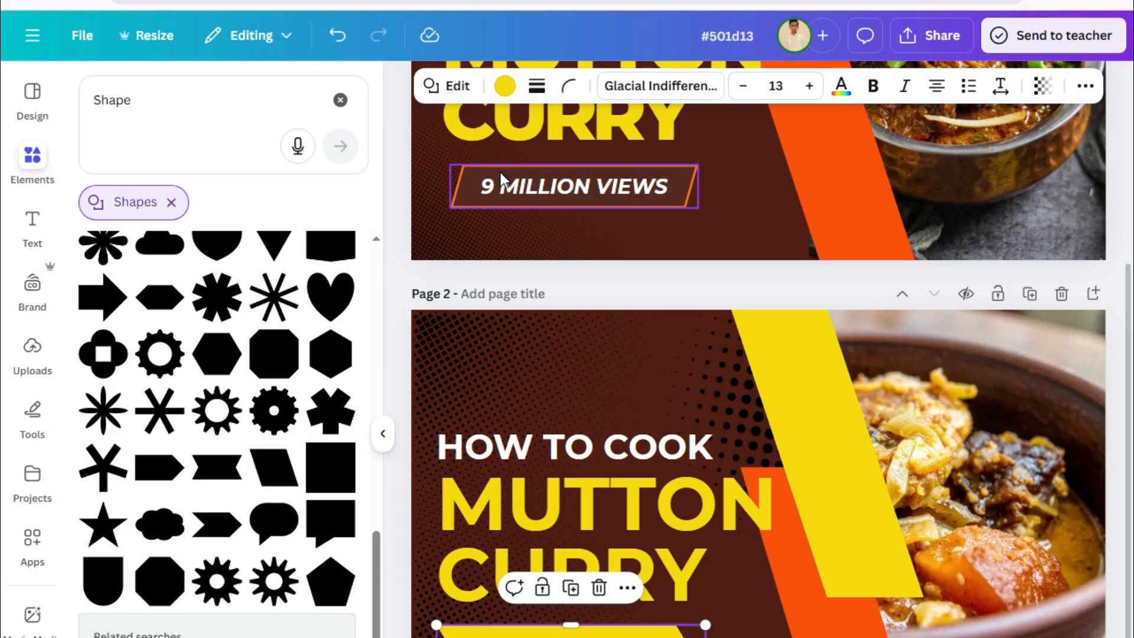
Step: Fill the badge parallelogram with the dark brown document colour and give it a solid outline with stroke weight 5
{"action": "left_click", "coordinate": [505, 86]}
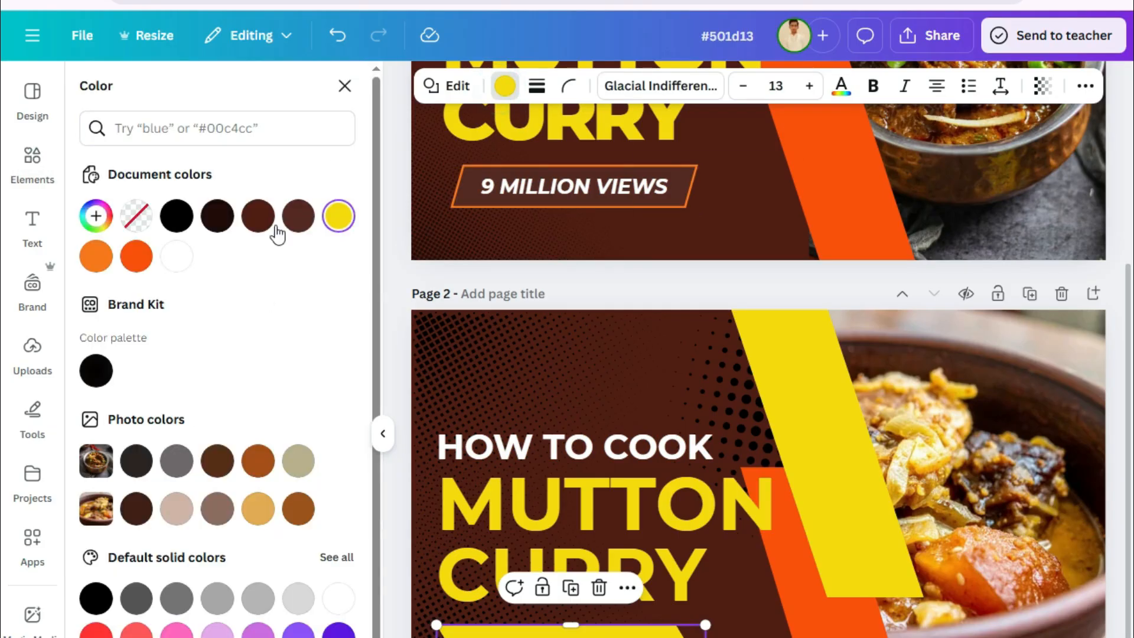
{"action": "left_click", "coordinate": [258, 216]}
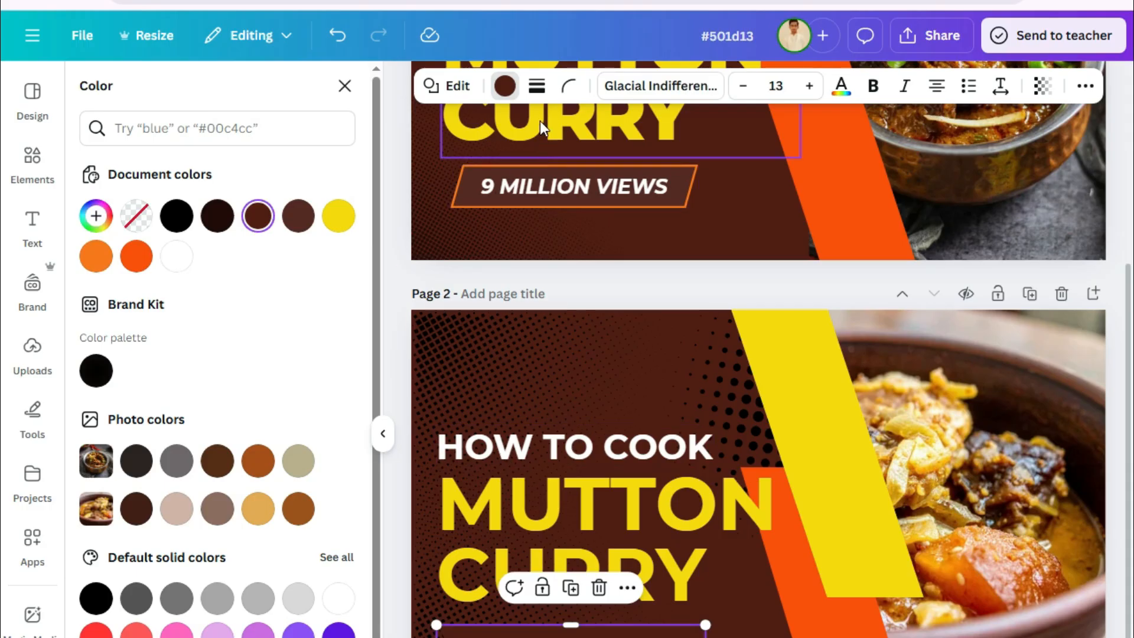
{"action": "left_click", "coordinate": [537, 85]}
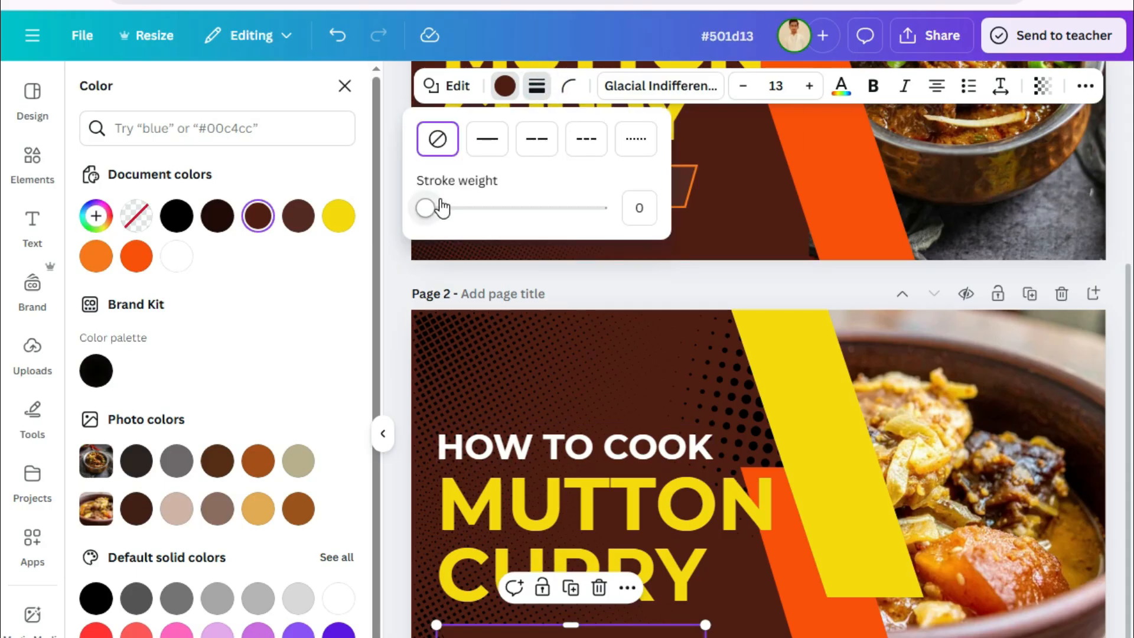
{"action": "left_click_drag", "start_coordinate": [425, 207], "coordinate": [435, 209]}
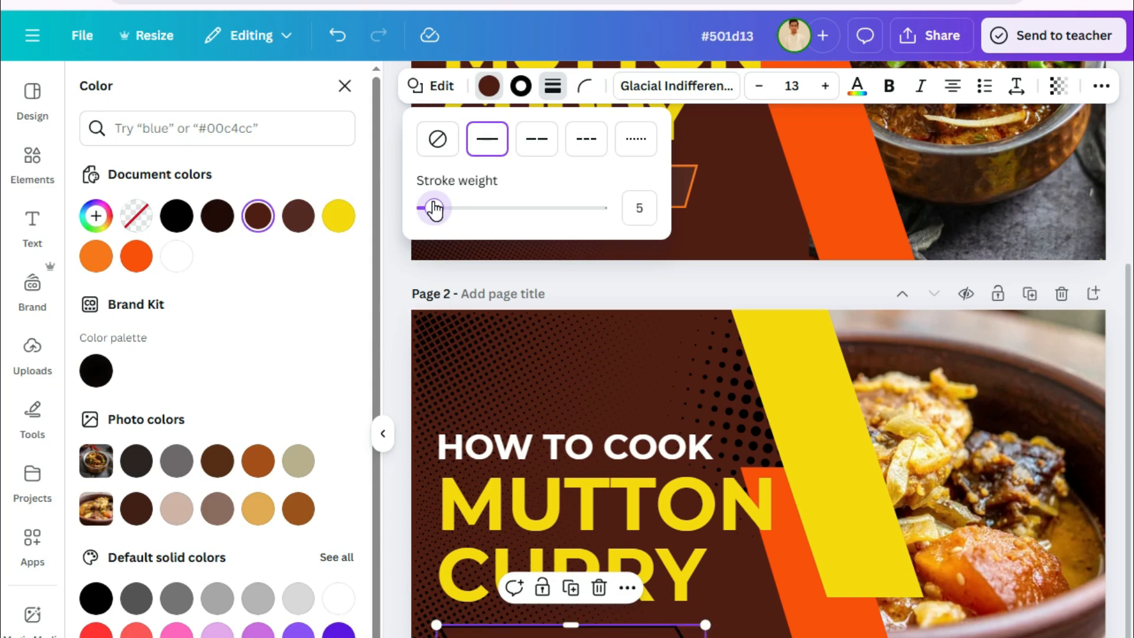
Step: Set the outline of the badge parallelogram on page 2 to the lighter orange document colour and deselect it
{"action": "left_click", "coordinate": [520, 86]}
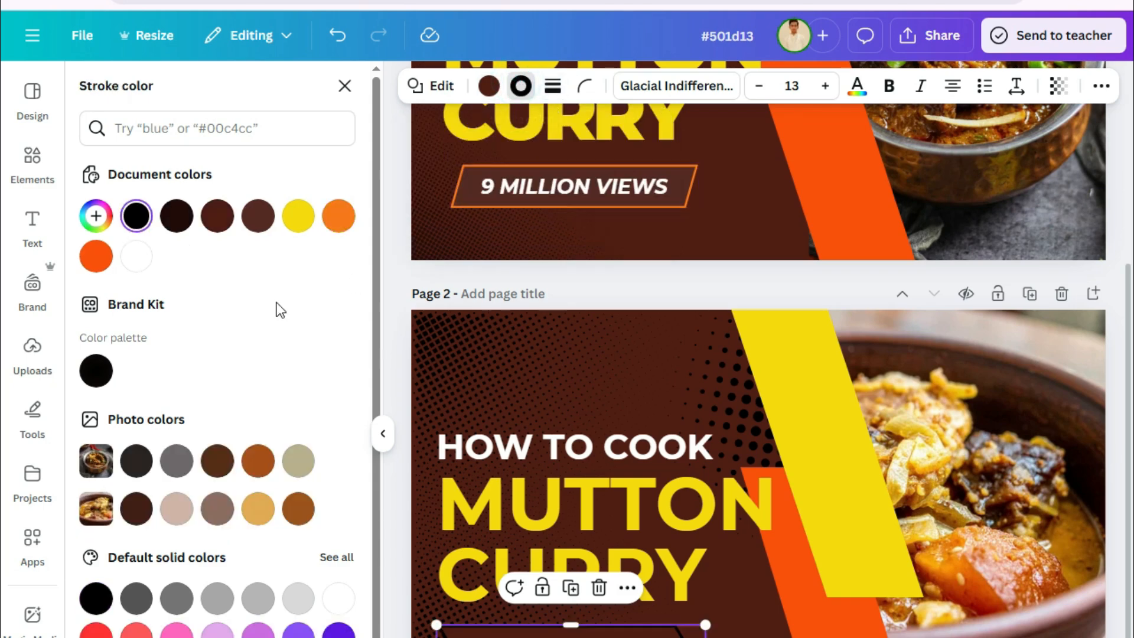
{"action": "left_click", "coordinate": [352, 217]}
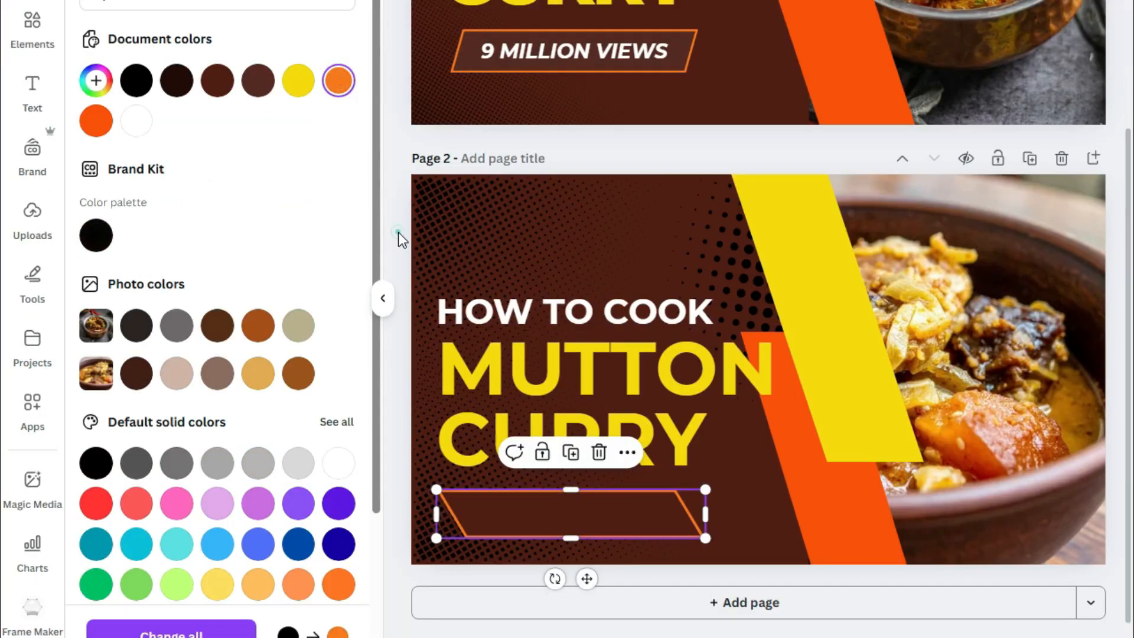
{"action": "left_click", "coordinate": [400, 238]}
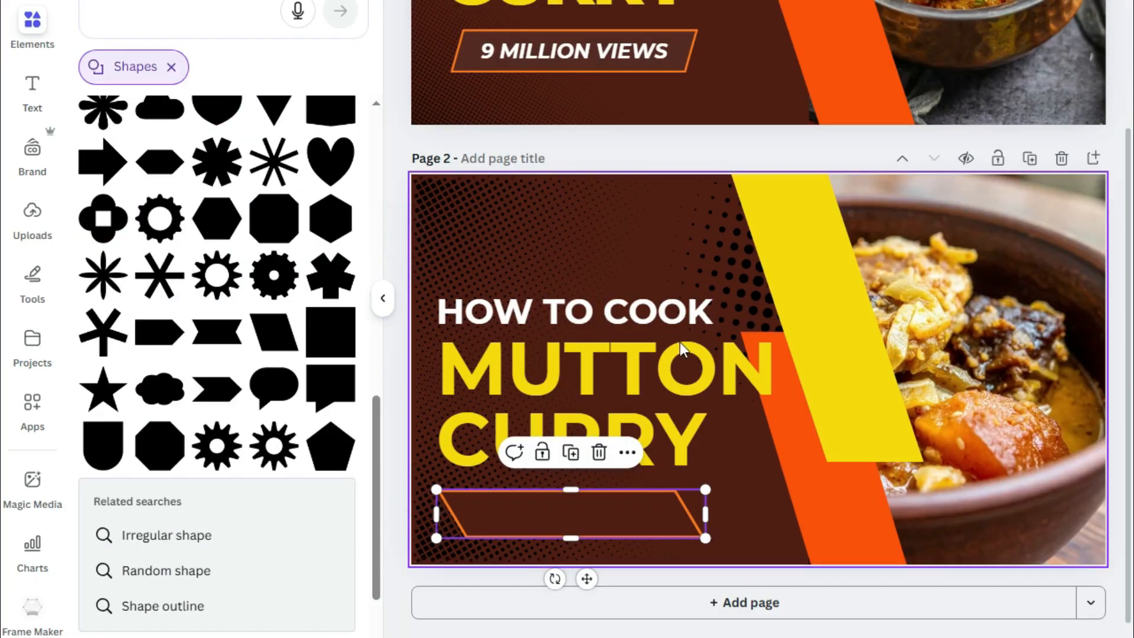
Step: Hide the side panel and compare the page 2 thumbnail's photo, slanted shapes, headings and views badge with the page 1 original
{"action": "left_click", "coordinate": [397, 406]}
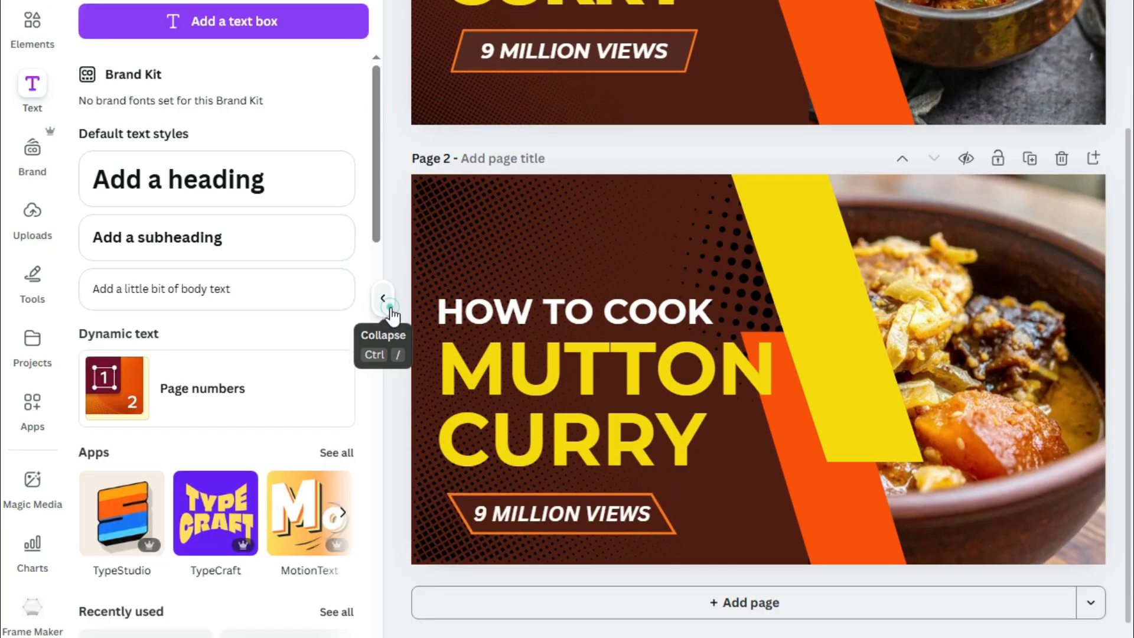
{"action": "left_click", "coordinate": [383, 298]}
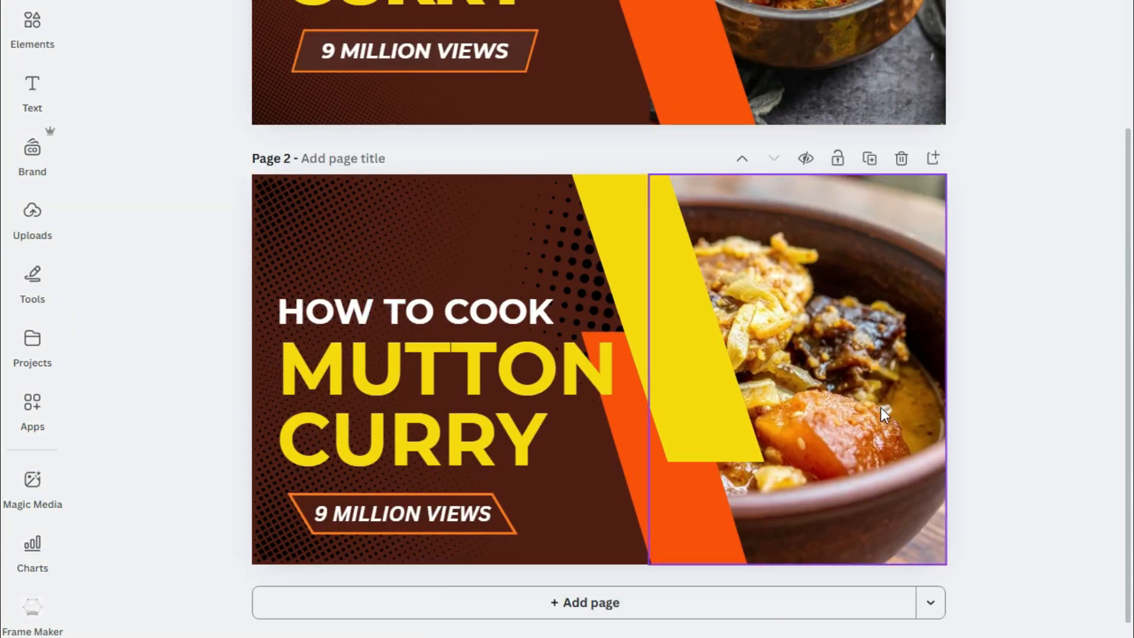
{"action": "scroll", "coordinate": [979, 354], "scroll_direction": "up", "scroll_amount": 3}
{"action": "scroll", "coordinate": [979, 353], "scroll_direction": "up", "scroll_amount": 2}
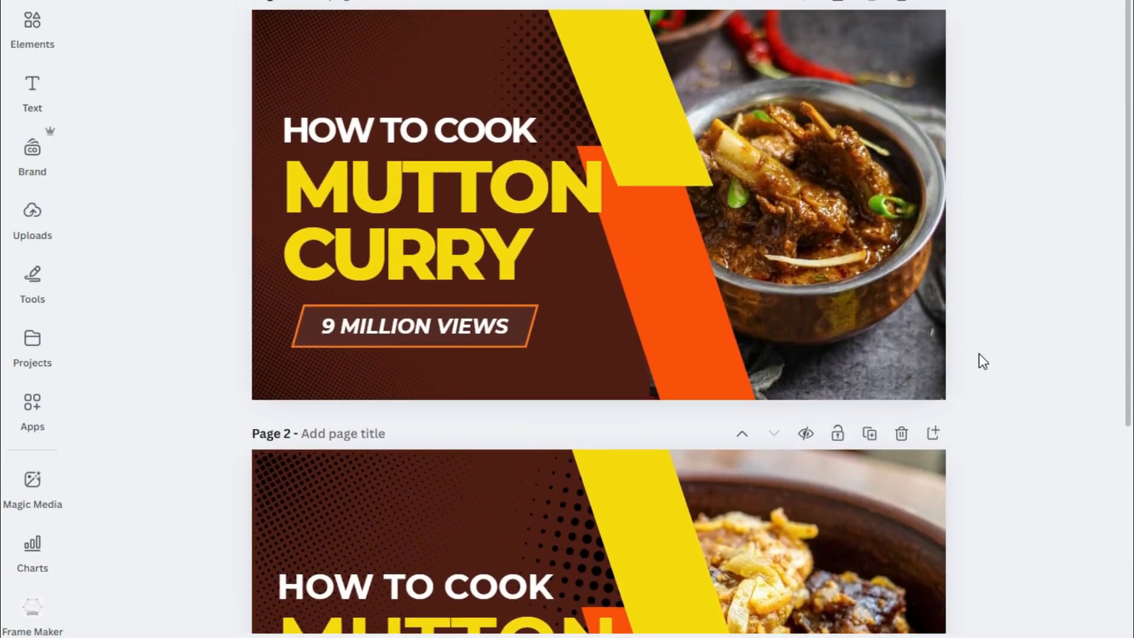
{"action": "scroll", "coordinate": [979, 353], "scroll_direction": "down", "scroll_amount": 2}
{"action": "scroll", "coordinate": [982, 361], "scroll_direction": "down", "scroll_amount": 3}
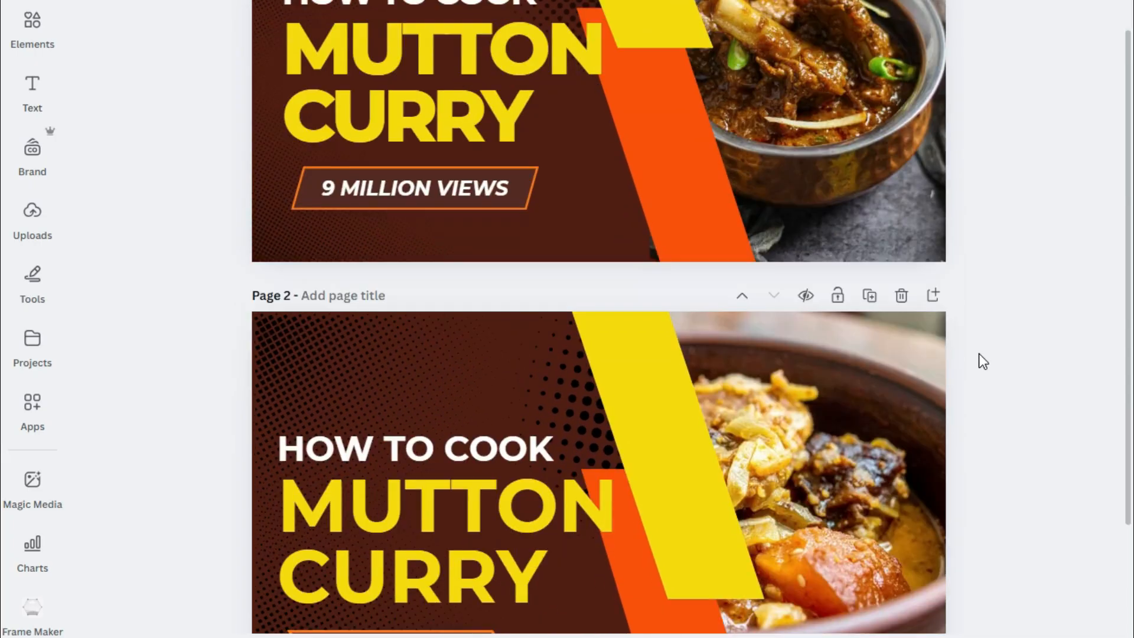
{"action": "scroll", "coordinate": [850, 269], "scroll_direction": "up", "scroll_amount": 3}
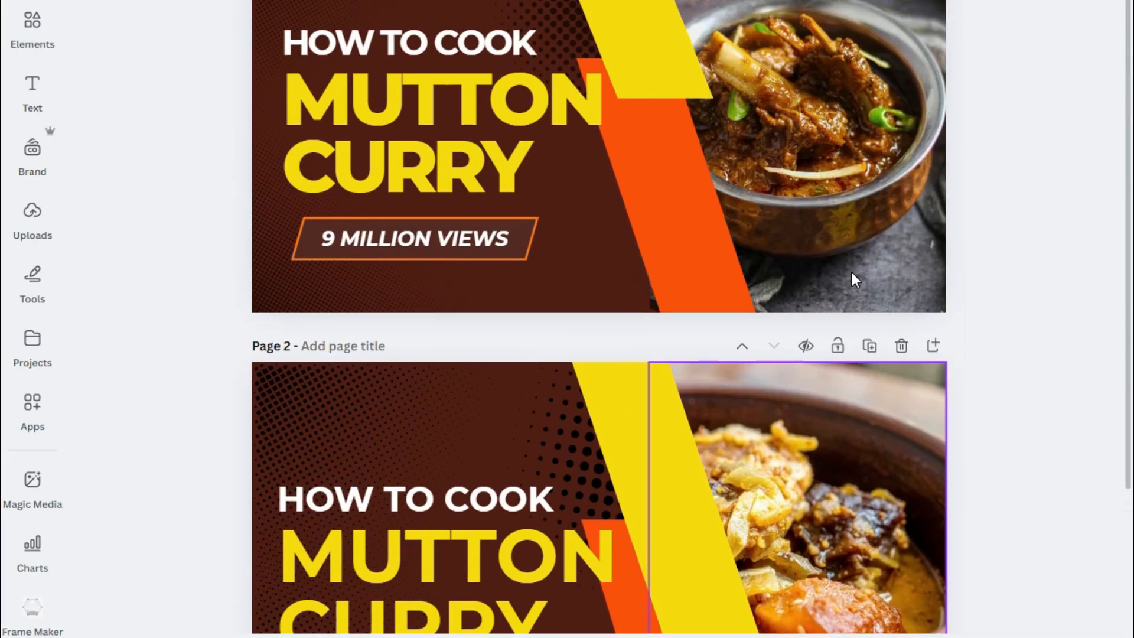
{"action": "scroll", "coordinate": [851, 270], "scroll_direction": "down", "scroll_amount": 3}
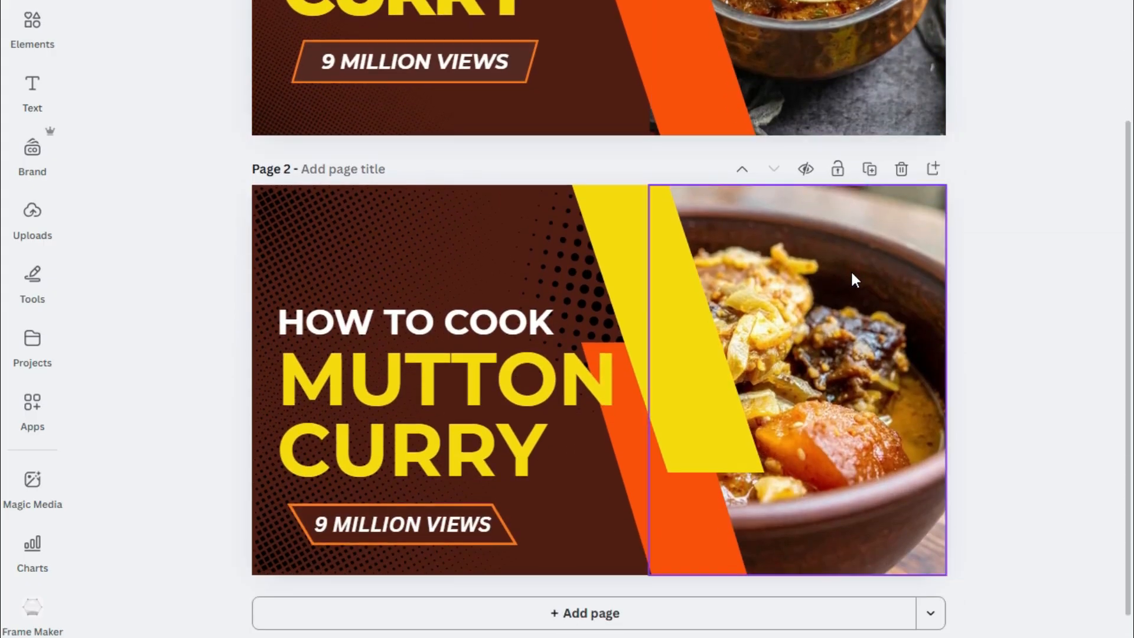